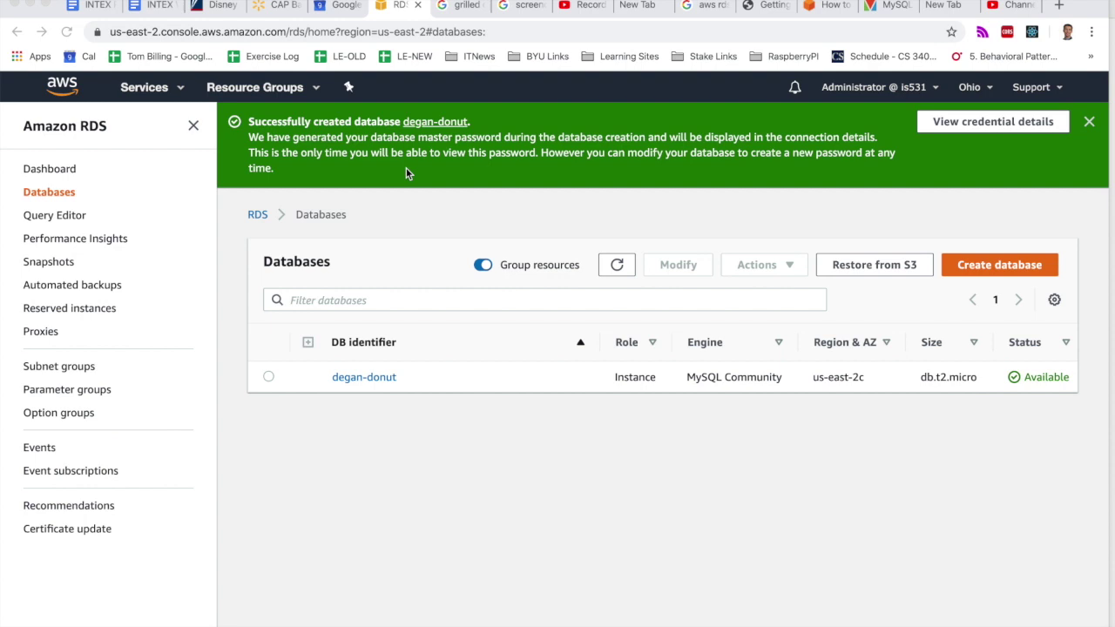
Step: Open the degan-donut database's details and review its summary and connectivity information
{"action": "left_click", "coordinate": [357, 379]}
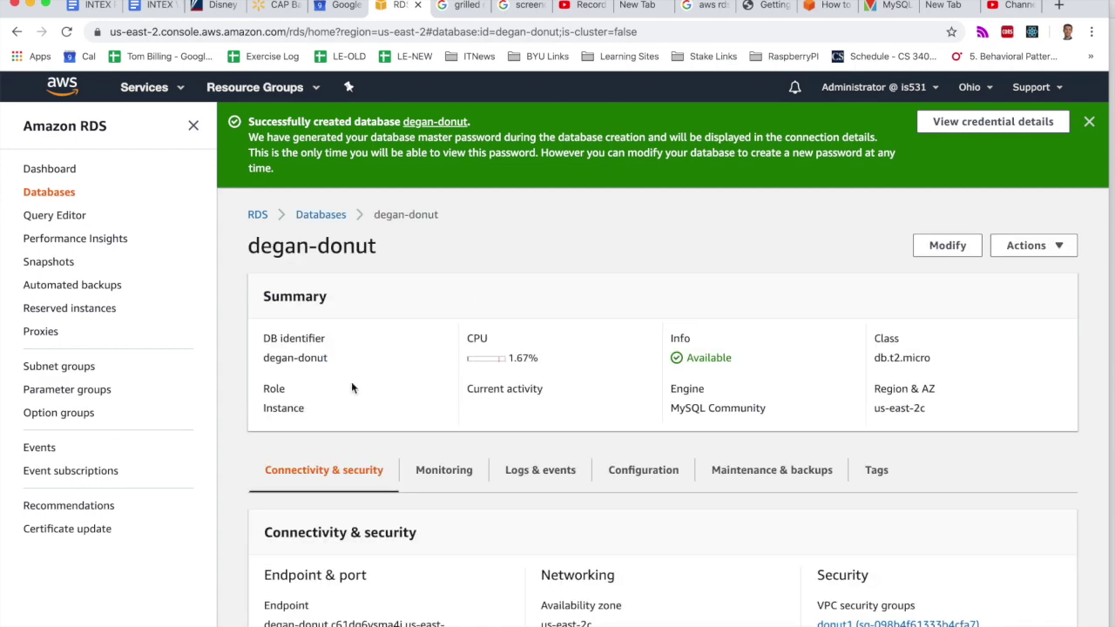
{"action": "scroll", "coordinate": [380, 457], "scroll_direction": "down", "scroll_amount": 2}
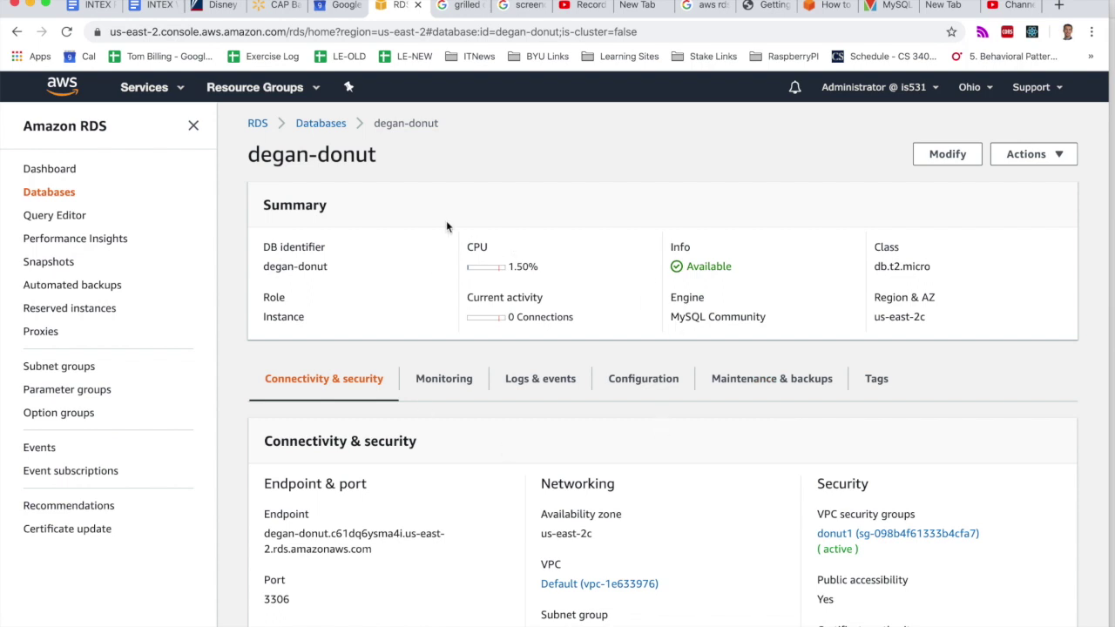
{"action": "scroll", "coordinate": [446, 227], "scroll_direction": "up", "scroll_amount": 2}
{"action": "scroll", "coordinate": [446, 227], "scroll_direction": "down", "scroll_amount": 1}
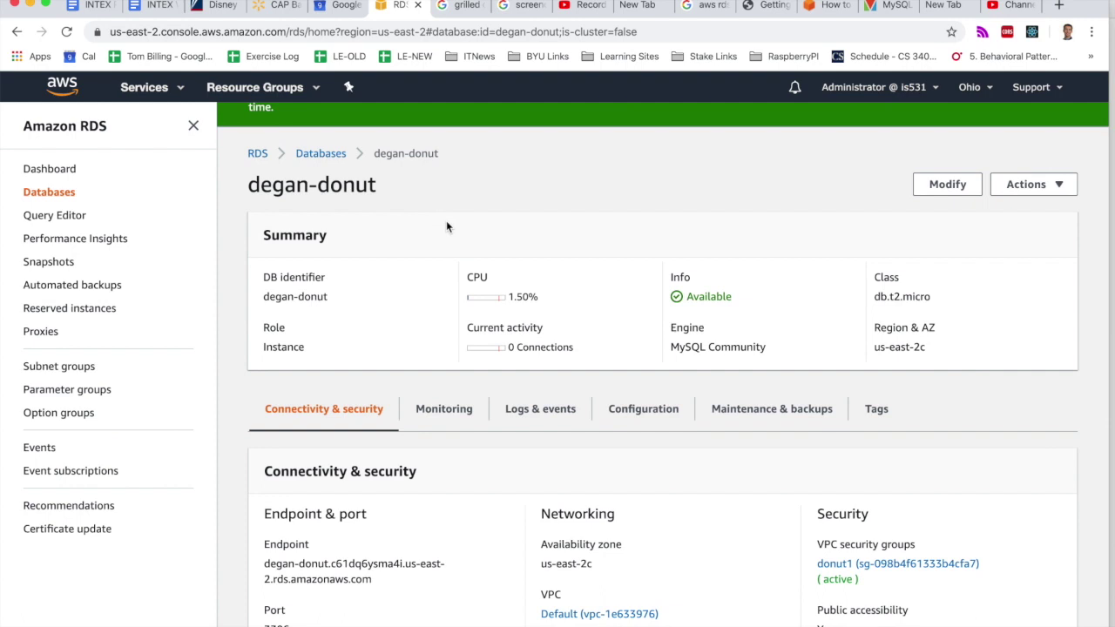
{"action": "scroll", "coordinate": [446, 221], "scroll_direction": "up", "scroll_amount": 1}
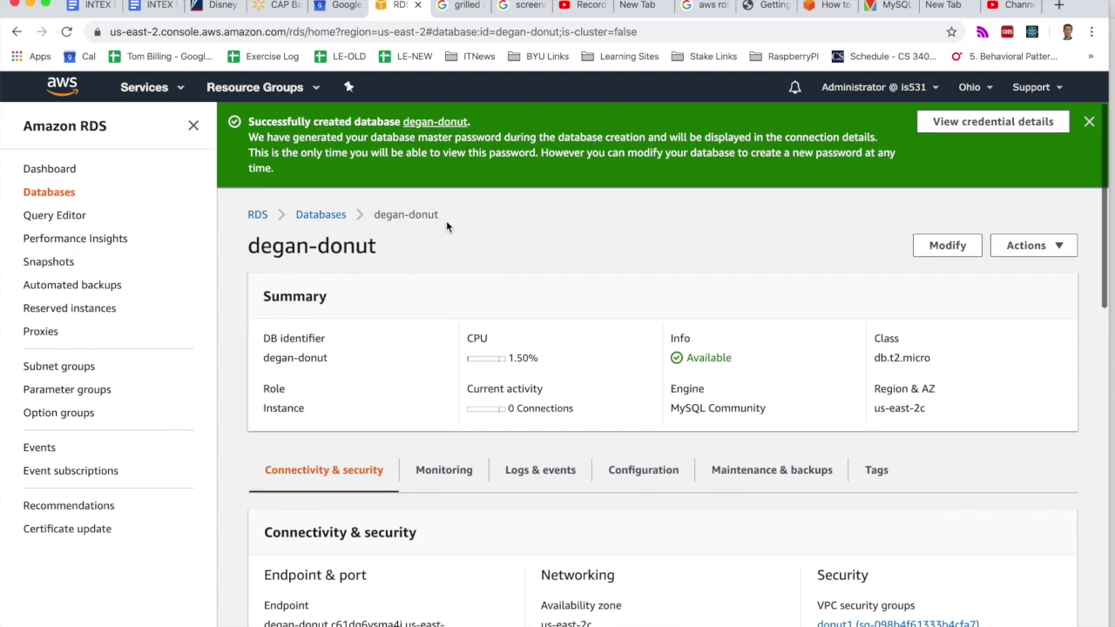
Step: Show the connection credentials for the new database, copy its endpoint and close the details
{"action": "left_click", "coordinate": [966, 123]}
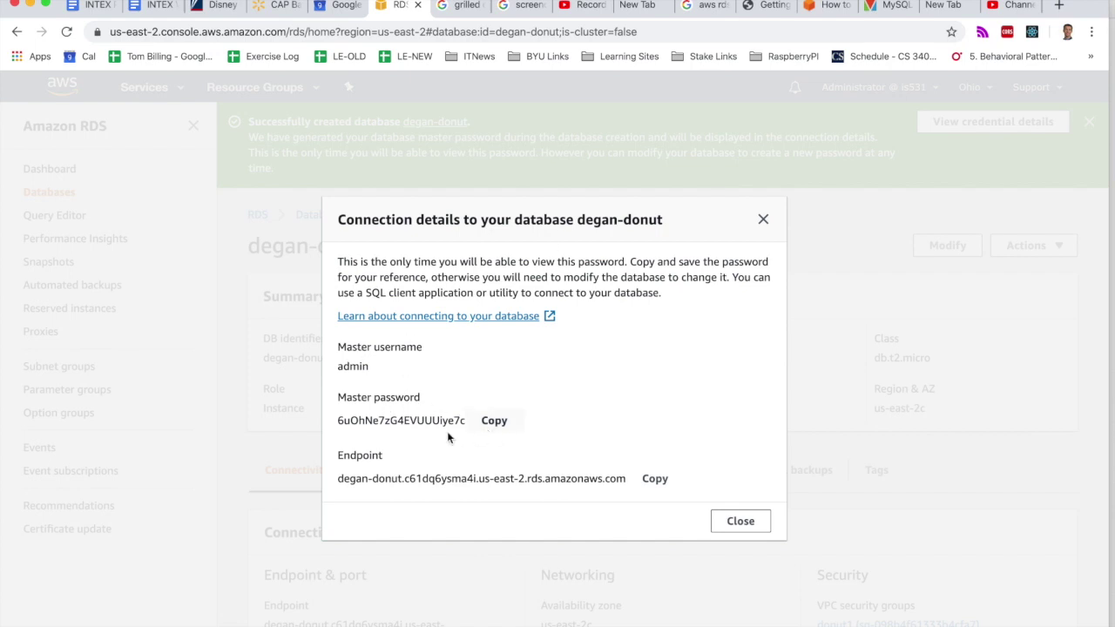
{"action": "left_click", "coordinate": [661, 483]}
{"action": "left_click", "coordinate": [733, 518]}
{"action": "scroll", "coordinate": [502, 427], "scroll_direction": "down", "scroll_amount": 2}
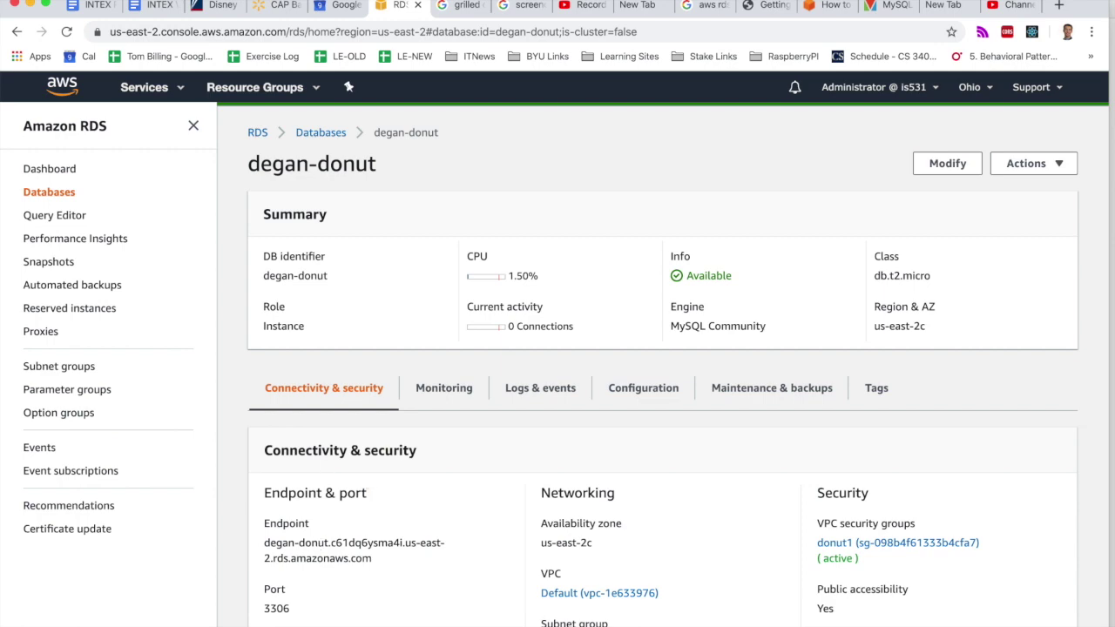
Step: Switch to Microsoft Word, return to the RDS console and dismiss the database creation notification
{"action": "key", "text": "ctrl+Up"}
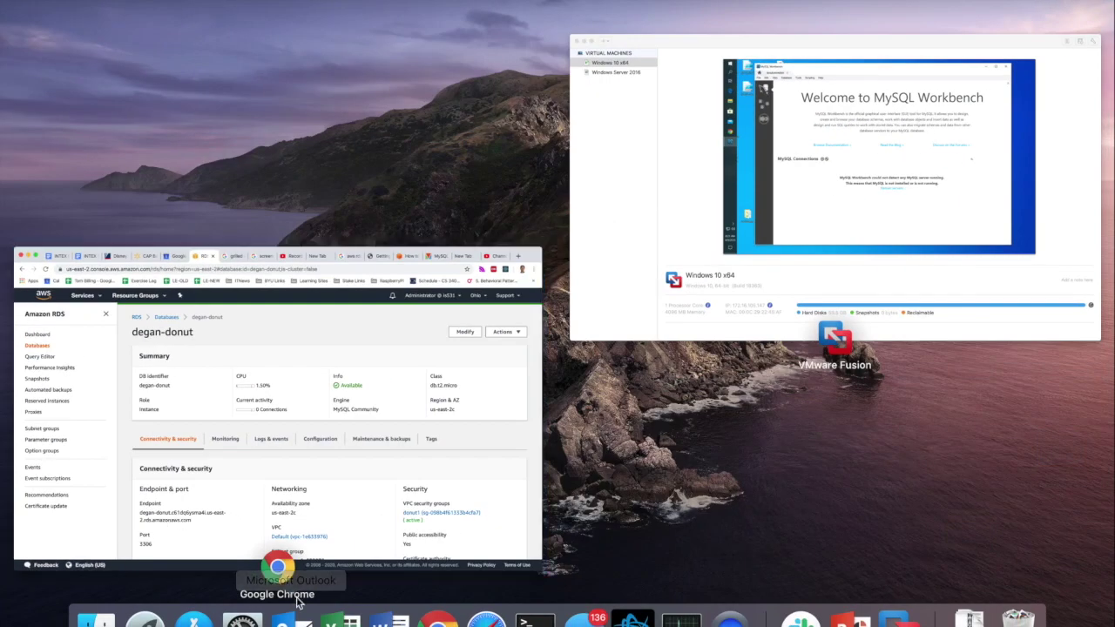
{"action": "key", "text": "ctrl+Up"}
{"action": "left_click", "coordinate": [387, 620]}
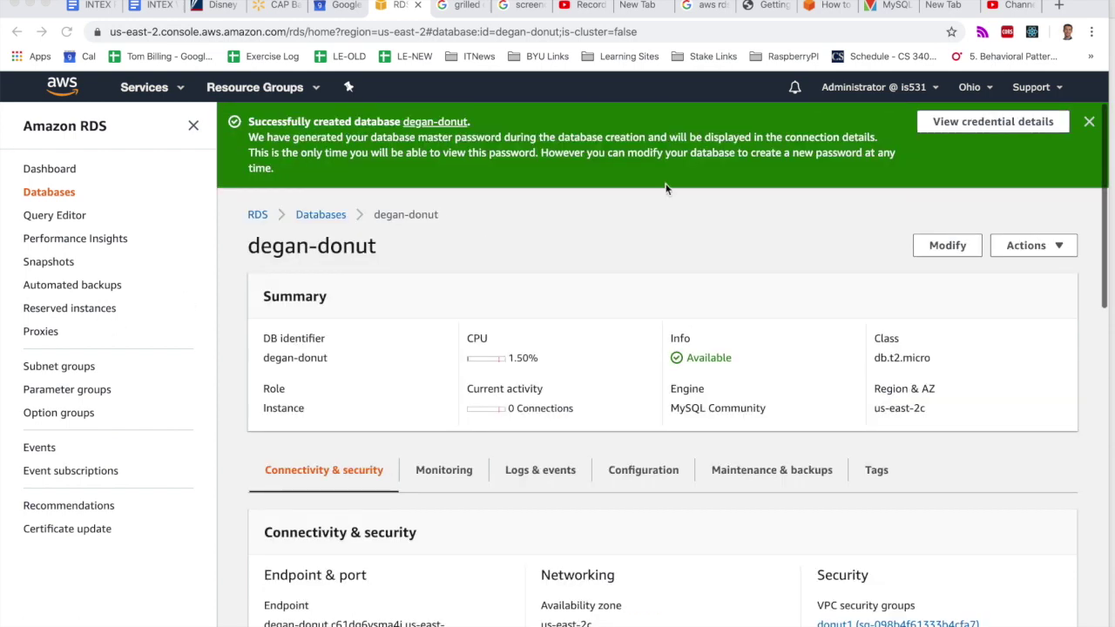
{"action": "left_click", "coordinate": [1087, 122]}
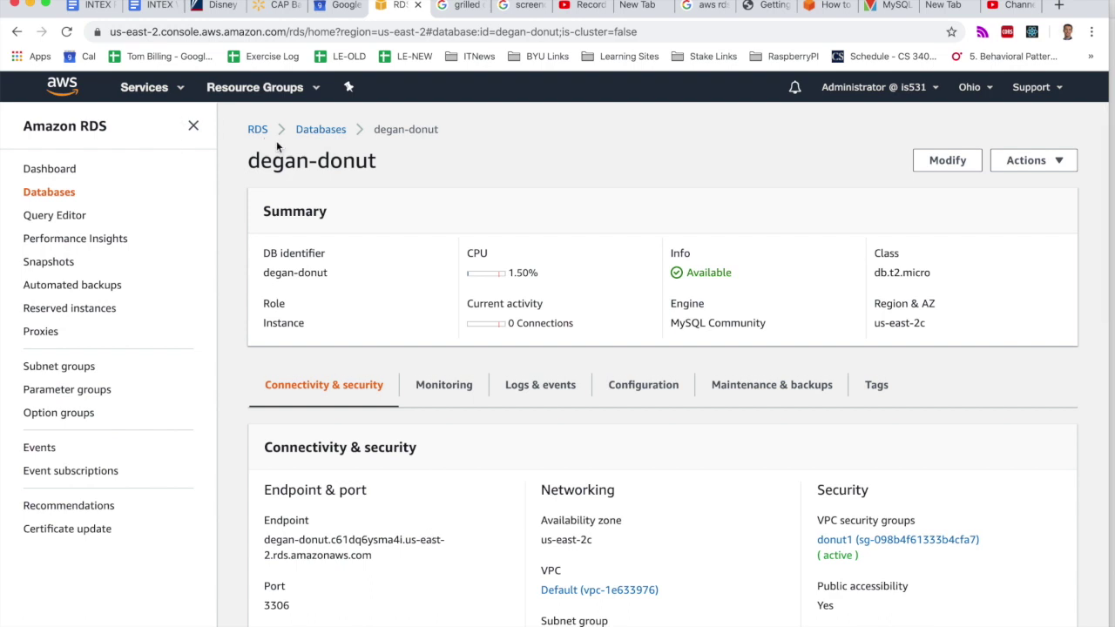
Step: Find the VPC service with the search "vpc" and open its list of security groups
{"action": "left_click", "coordinate": [137, 101]}
{"action": "type", "text": "vpc"}
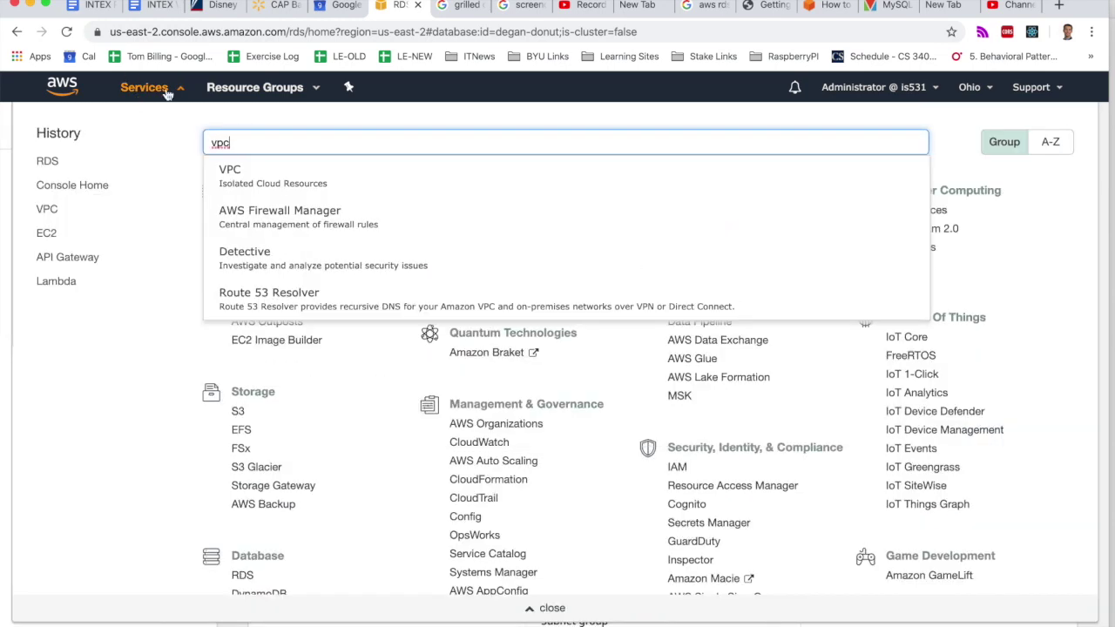
{"action": "left_click", "coordinate": [294, 178]}
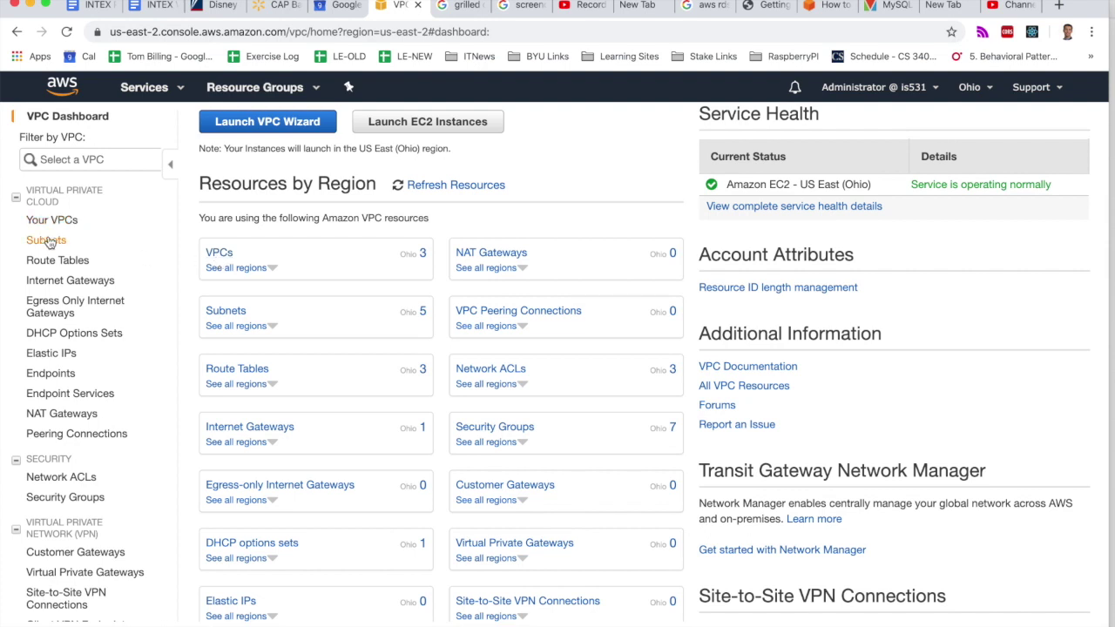
{"action": "scroll", "coordinate": [43, 413], "scroll_direction": "down", "scroll_amount": 5}
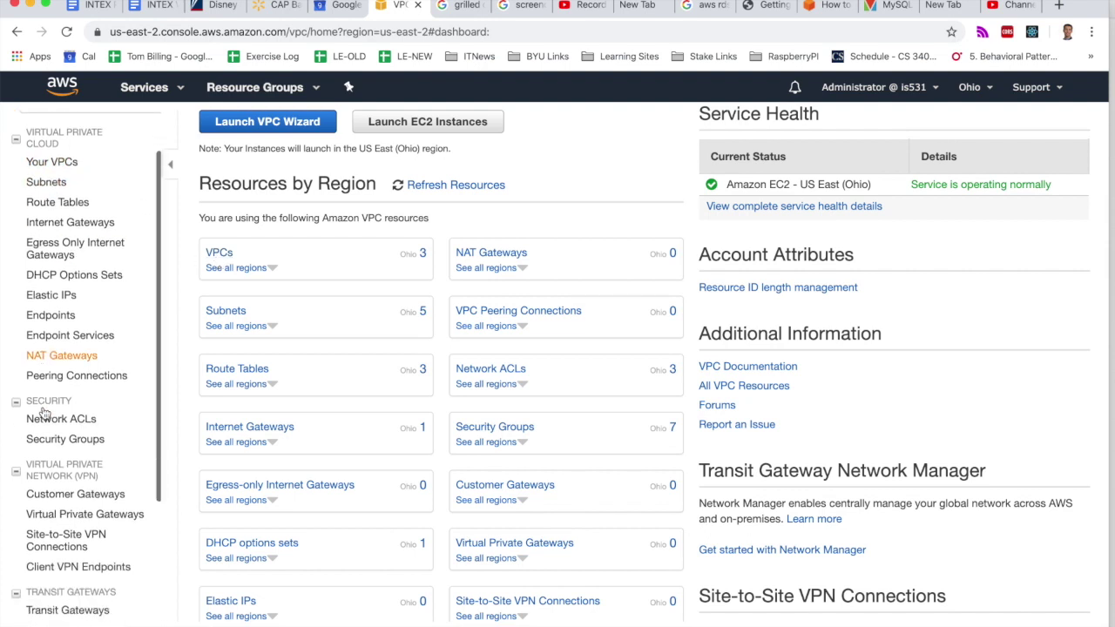
{"action": "scroll", "coordinate": [44, 414], "scroll_direction": "down", "scroll_amount": 1}
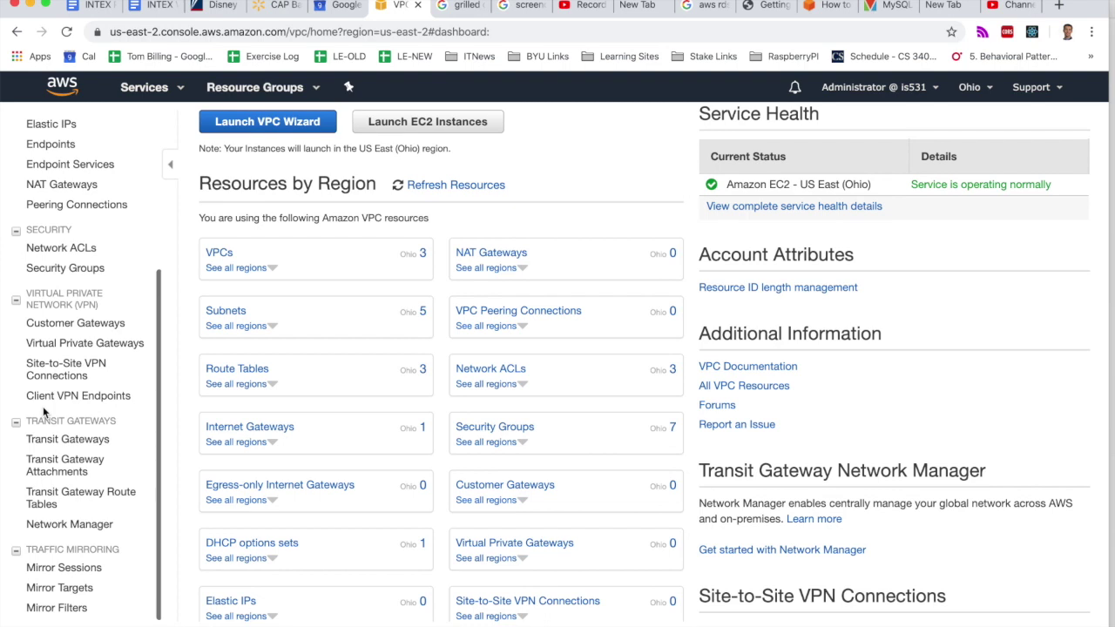
{"action": "left_click", "coordinate": [61, 271]}
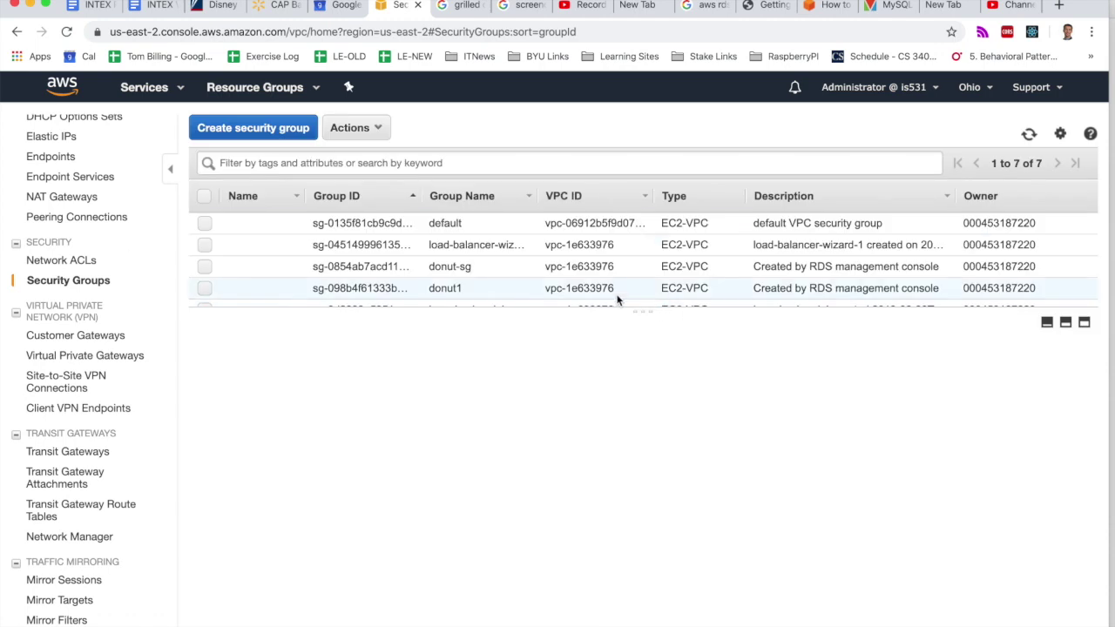
Step: Select the donut1 security group and examine the source address of its MYSQL/Aurora inbound rule
{"action": "left_click_drag", "start_coordinate": [642, 310], "coordinate": [627, 398]}
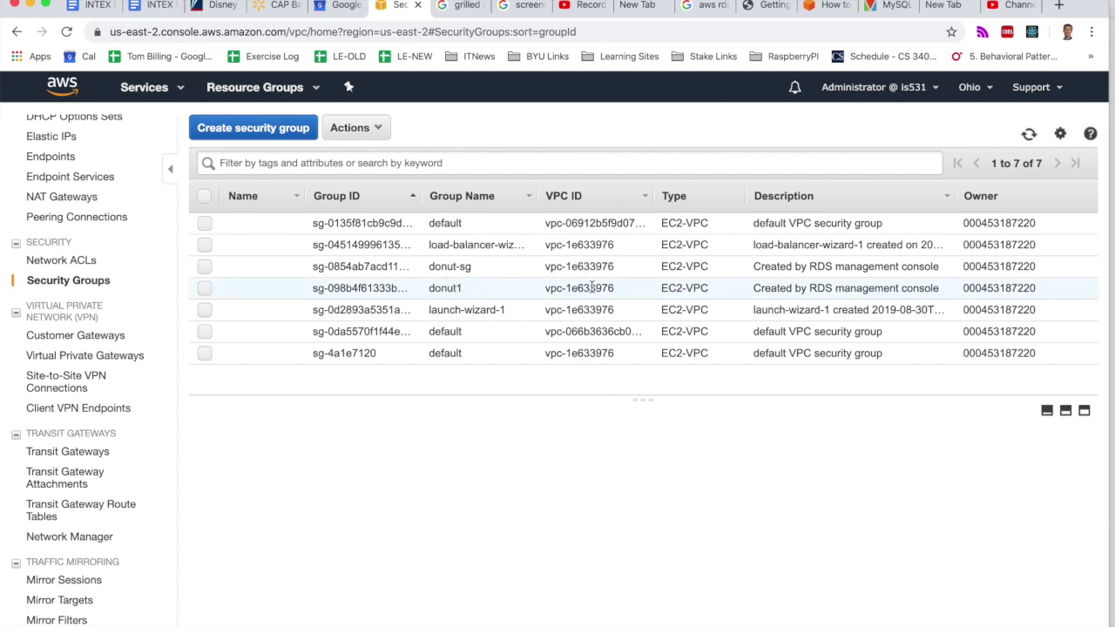
{"action": "scroll", "coordinate": [592, 287], "scroll_direction": "right", "scroll_amount": 1}
{"action": "scroll", "coordinate": [592, 288], "scroll_direction": "left", "scroll_amount": 1}
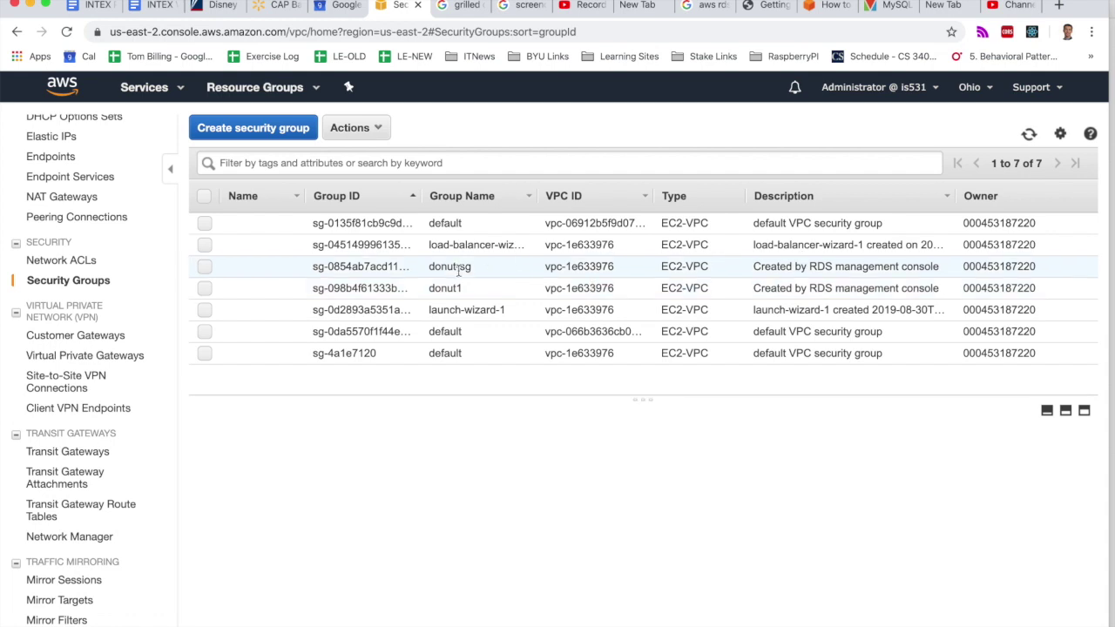
{"action": "left_click", "coordinate": [204, 288]}
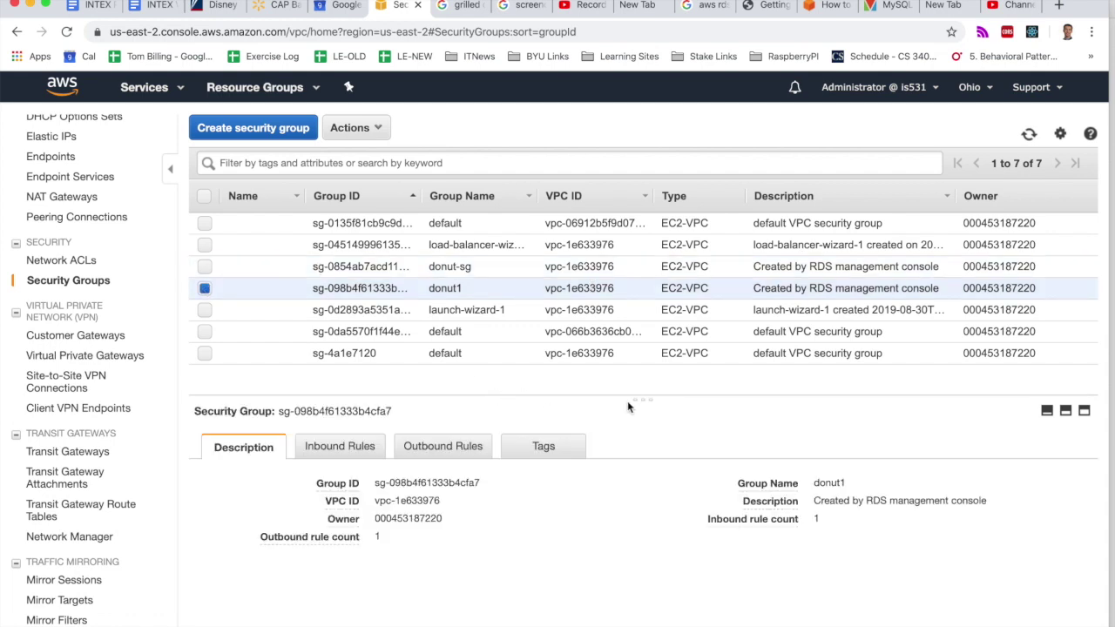
{"action": "left_click_drag", "start_coordinate": [649, 398], "coordinate": [653, 346]}
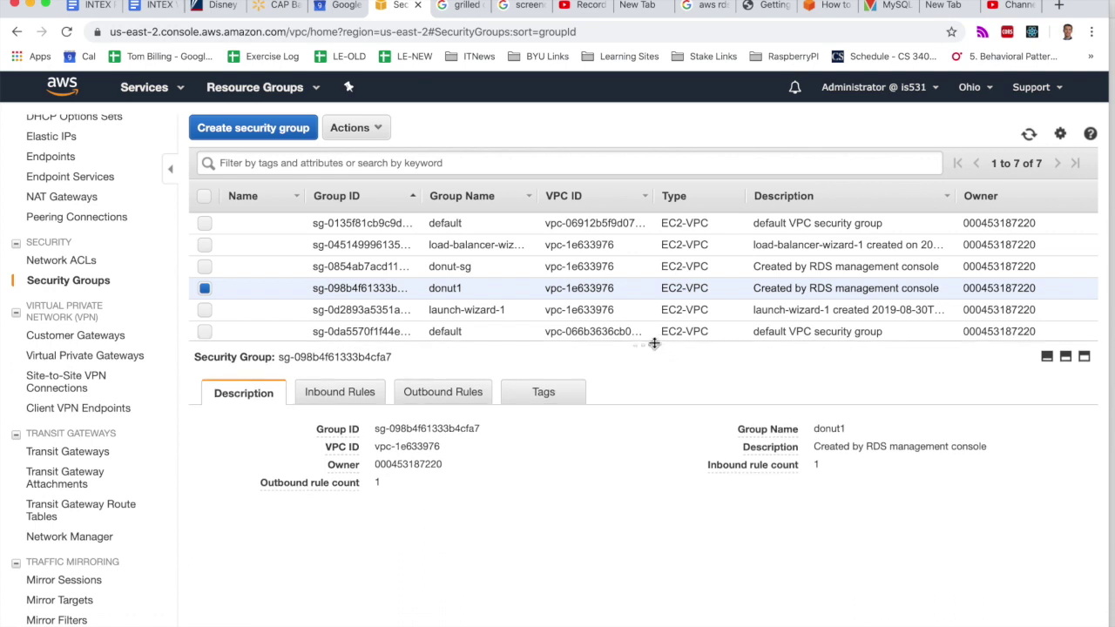
{"action": "left_click", "coordinate": [328, 391]}
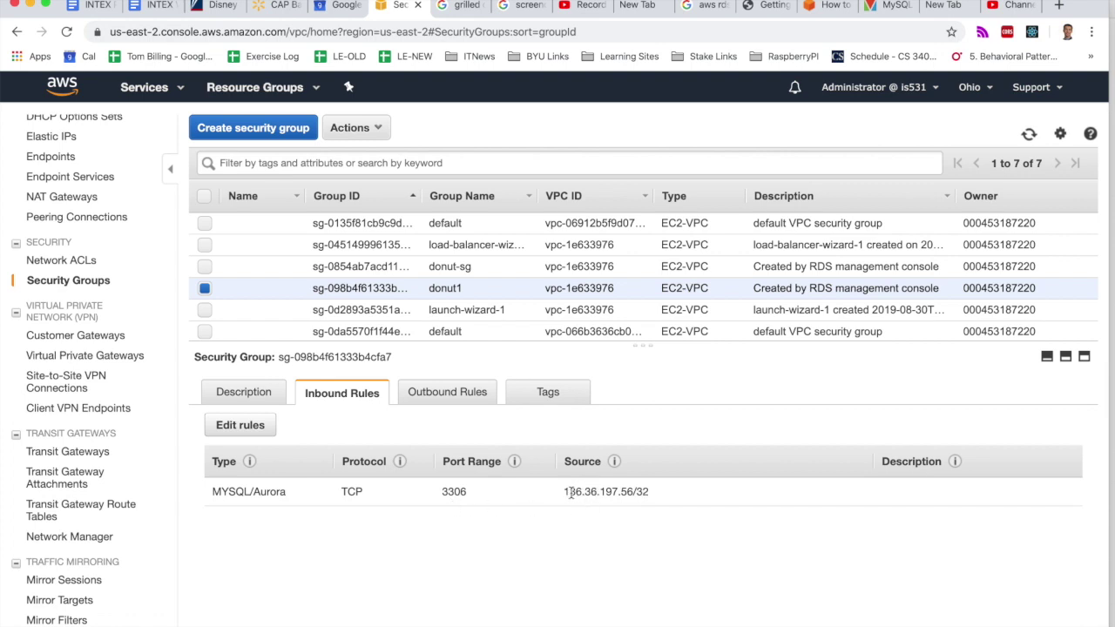
{"action": "left_click_drag", "start_coordinate": [565, 492], "coordinate": [634, 492]}
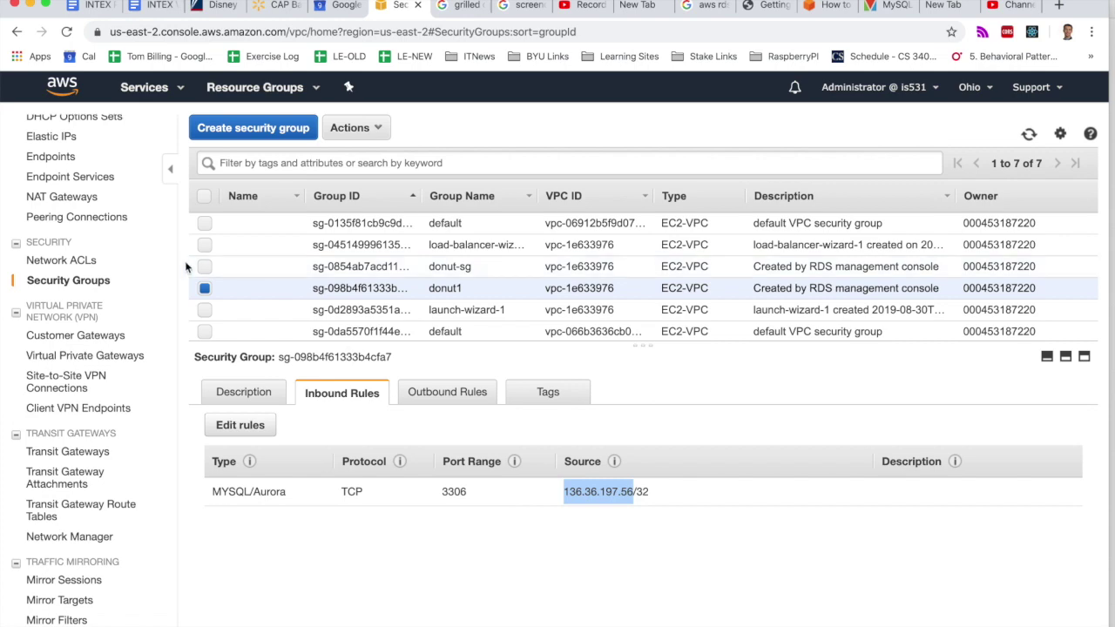
Step: Return to the RDS service with the search "rds" and open the degan-donut instance from the DB instances list
{"action": "left_click", "coordinate": [144, 90]}
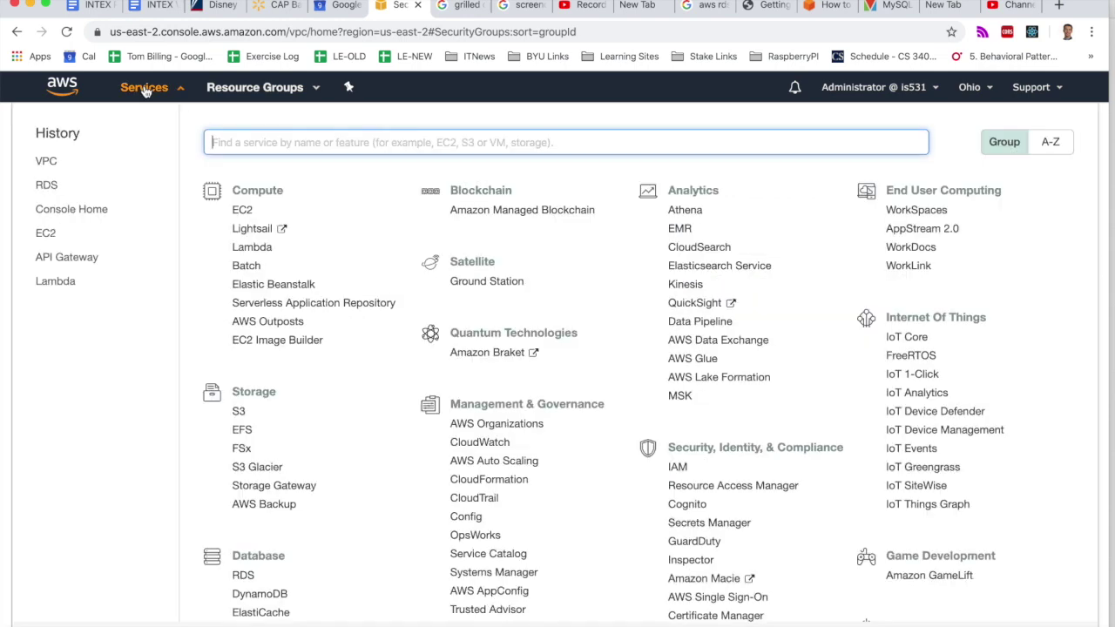
{"action": "type", "text": "r"}
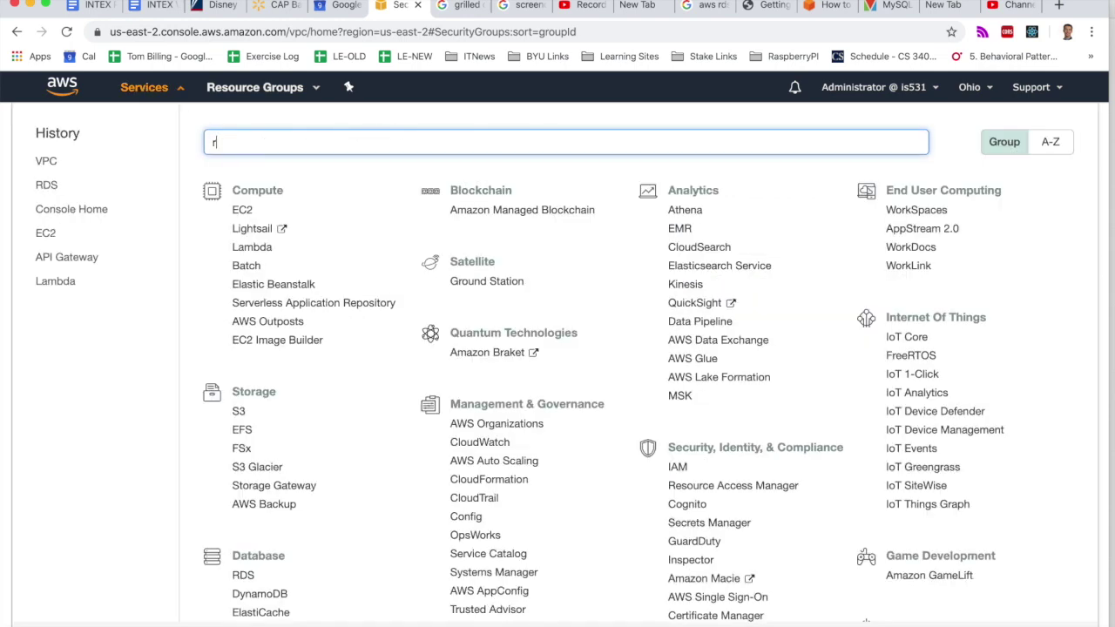
{"action": "type", "text": "ds"}
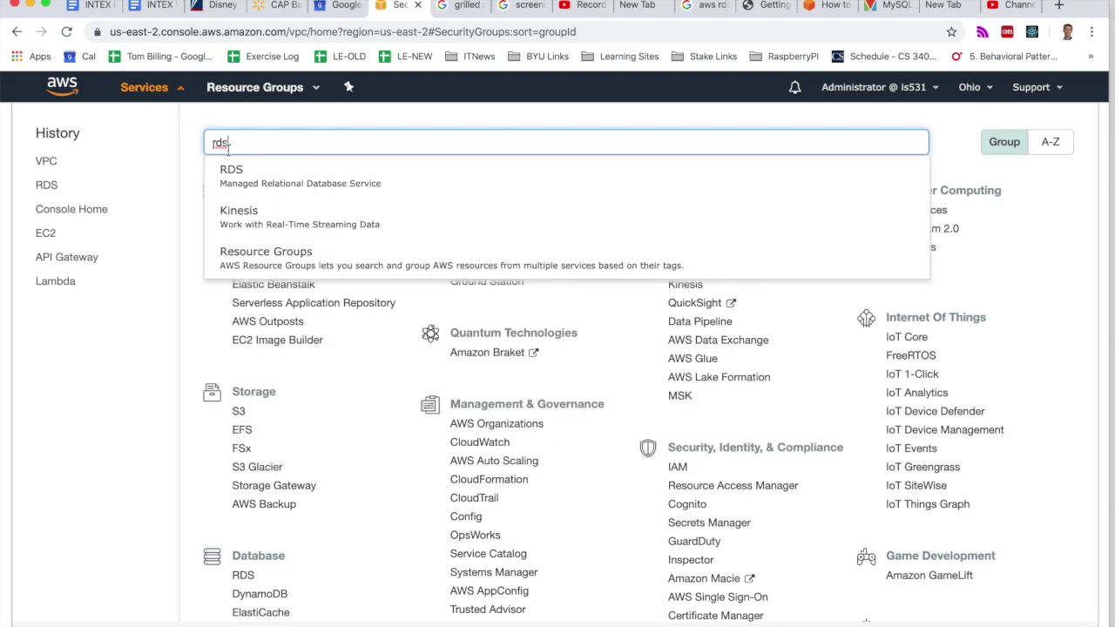
{"action": "left_click", "coordinate": [231, 191]}
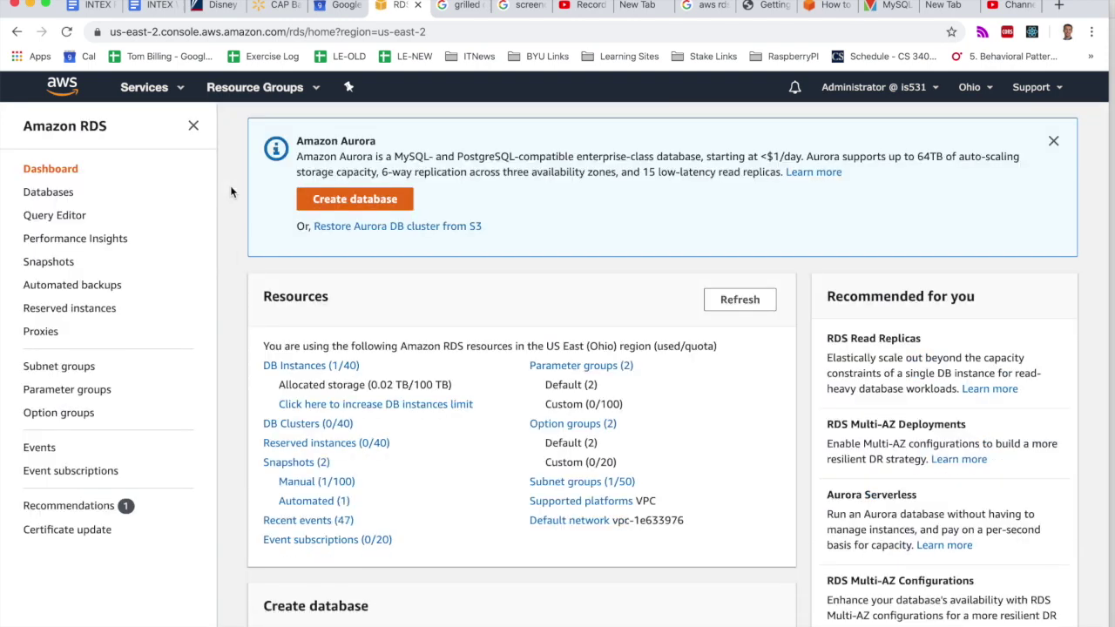
{"action": "left_click", "coordinate": [320, 369]}
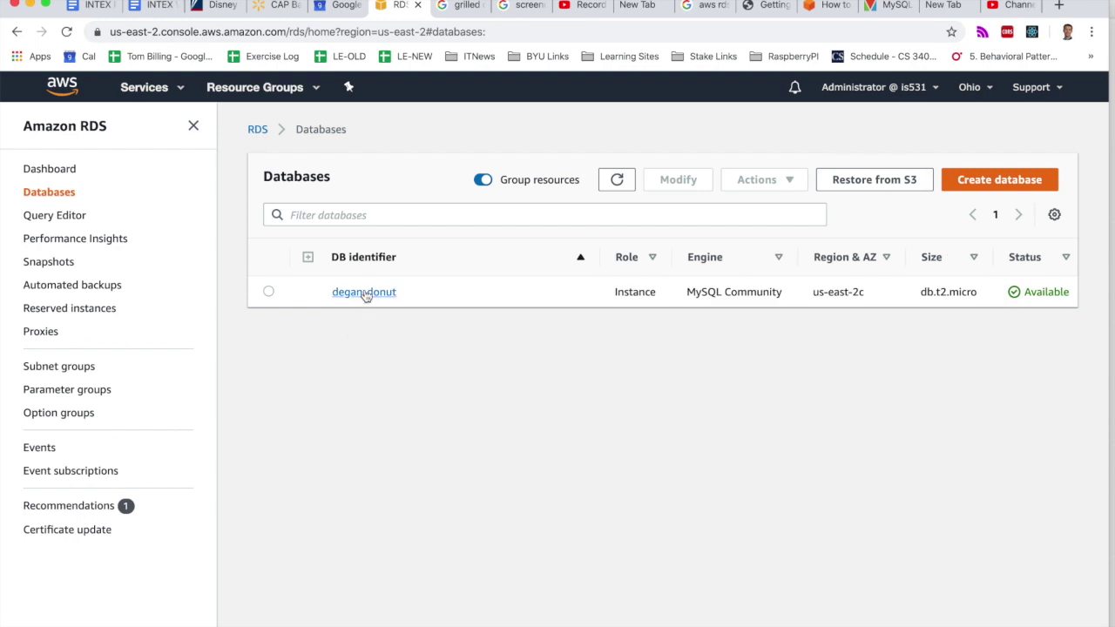
{"action": "left_click", "coordinate": [364, 292]}
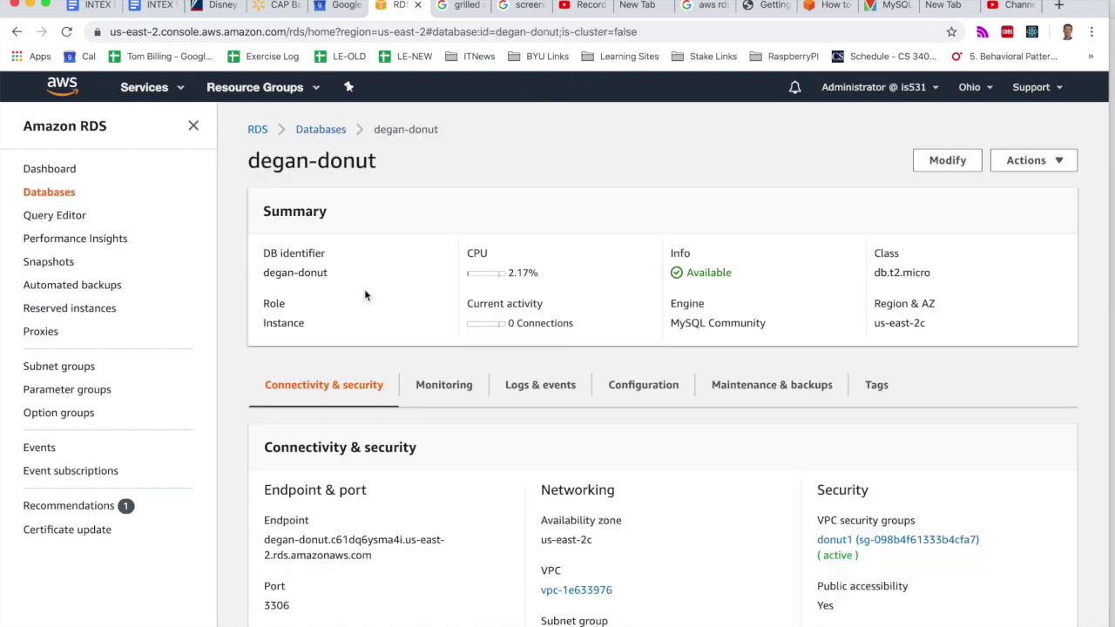
Step: Examine the database's endpoint, port, and region and availability zone
{"action": "scroll", "coordinate": [433, 540], "scroll_direction": "down", "scroll_amount": 3}
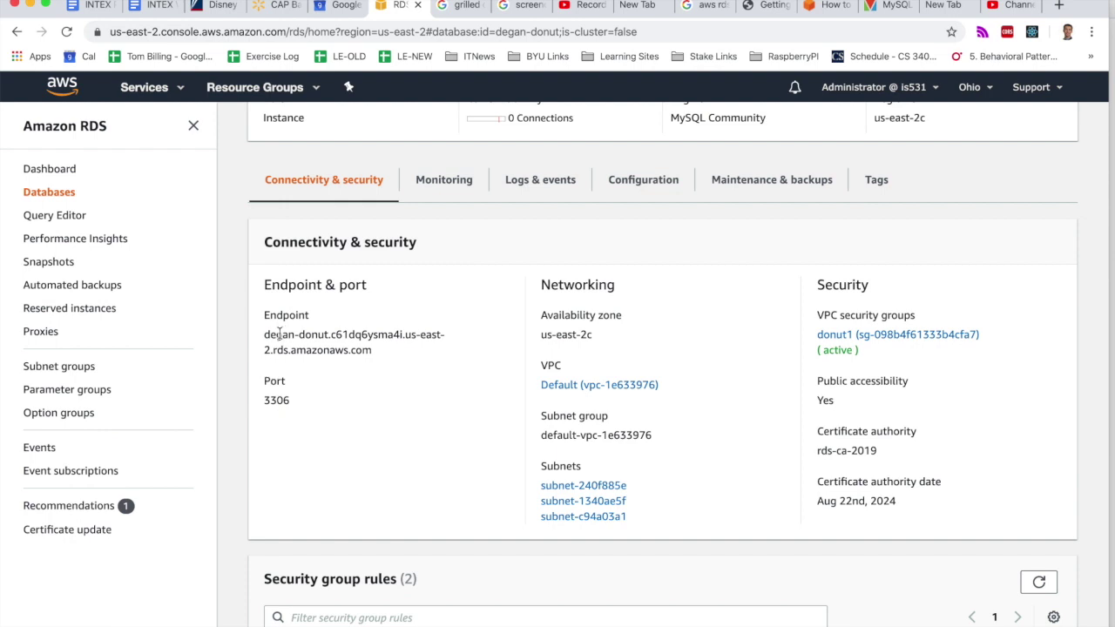
{"action": "left_click_drag", "start_coordinate": [275, 331], "coordinate": [286, 386]}
{"action": "left_click", "coordinate": [275, 394]}
{"action": "scroll", "coordinate": [330, 405], "scroll_direction": "up", "scroll_amount": 4}
{"action": "scroll", "coordinate": [330, 405], "scroll_direction": "down", "scroll_amount": 1}
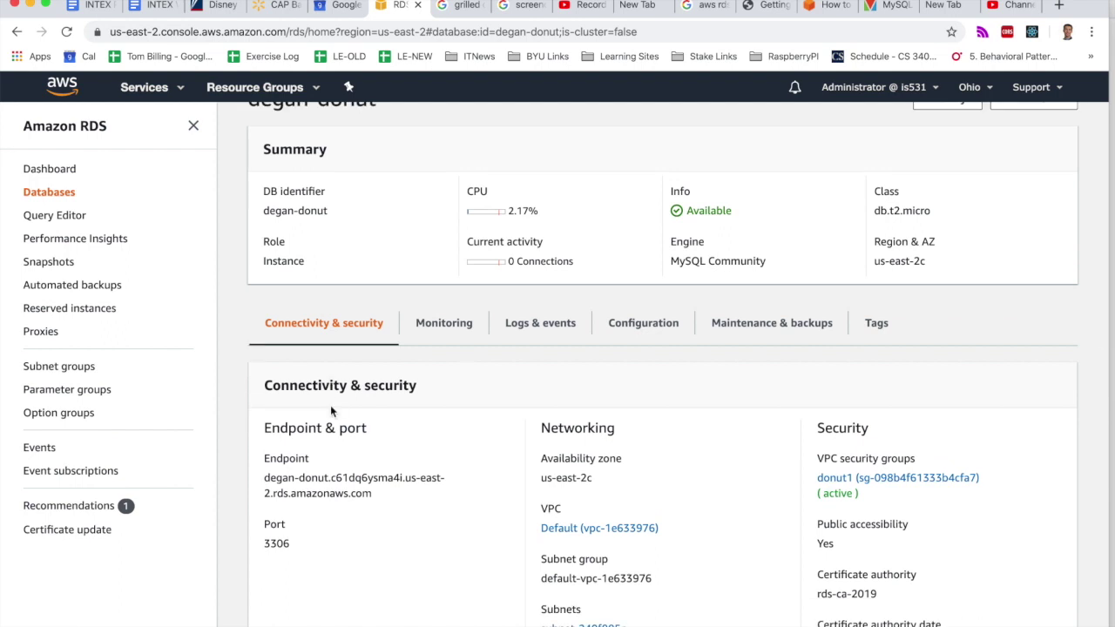
{"action": "scroll", "coordinate": [330, 405], "scroll_direction": "down", "scroll_amount": 2}
{"action": "scroll", "coordinate": [332, 410], "scroll_direction": "up", "scroll_amount": 3}
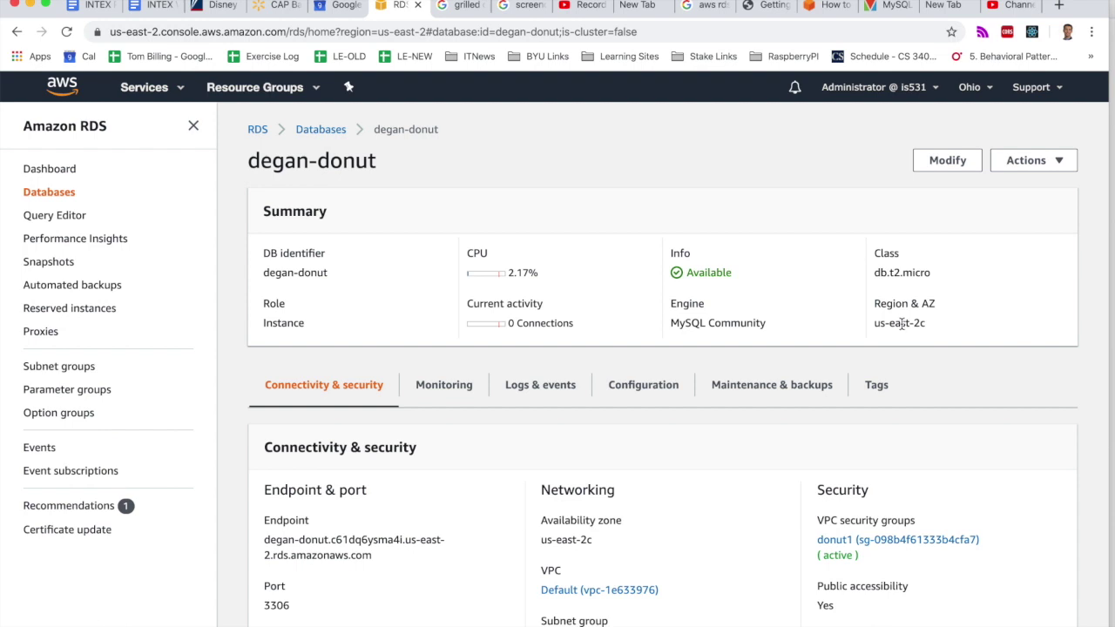
{"action": "left_click_drag", "start_coordinate": [928, 324], "coordinate": [872, 325]}
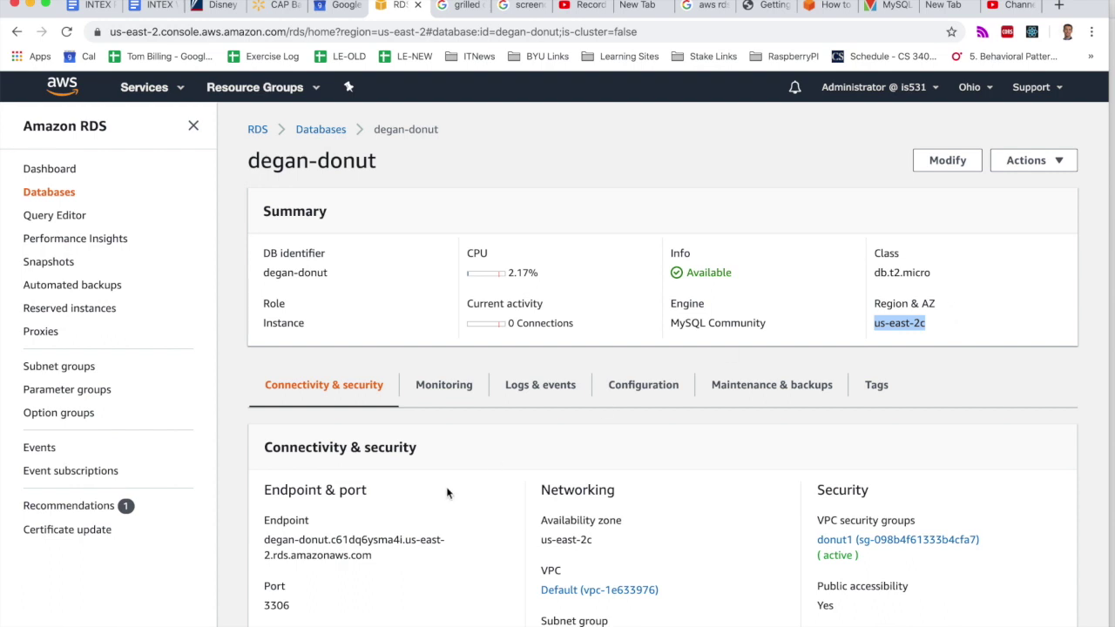
Step: Look through the database's networking, security group rules, replication and proxies sections
{"action": "scroll", "coordinate": [464, 504], "scroll_direction": "down", "scroll_amount": 3}
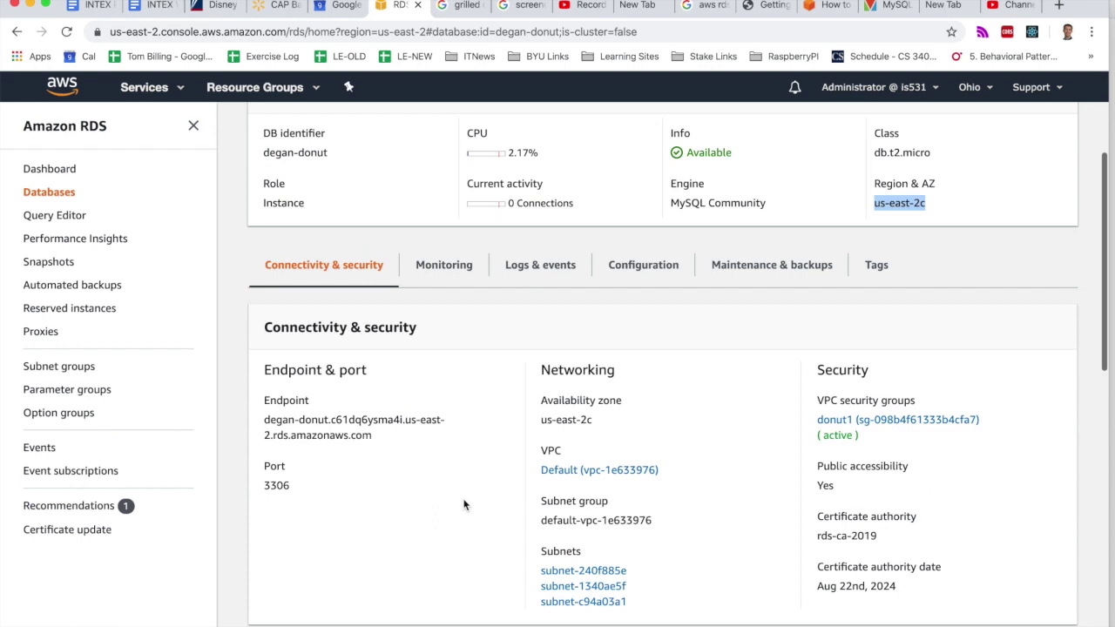
{"action": "scroll", "coordinate": [464, 504], "scroll_direction": "down", "scroll_amount": 3}
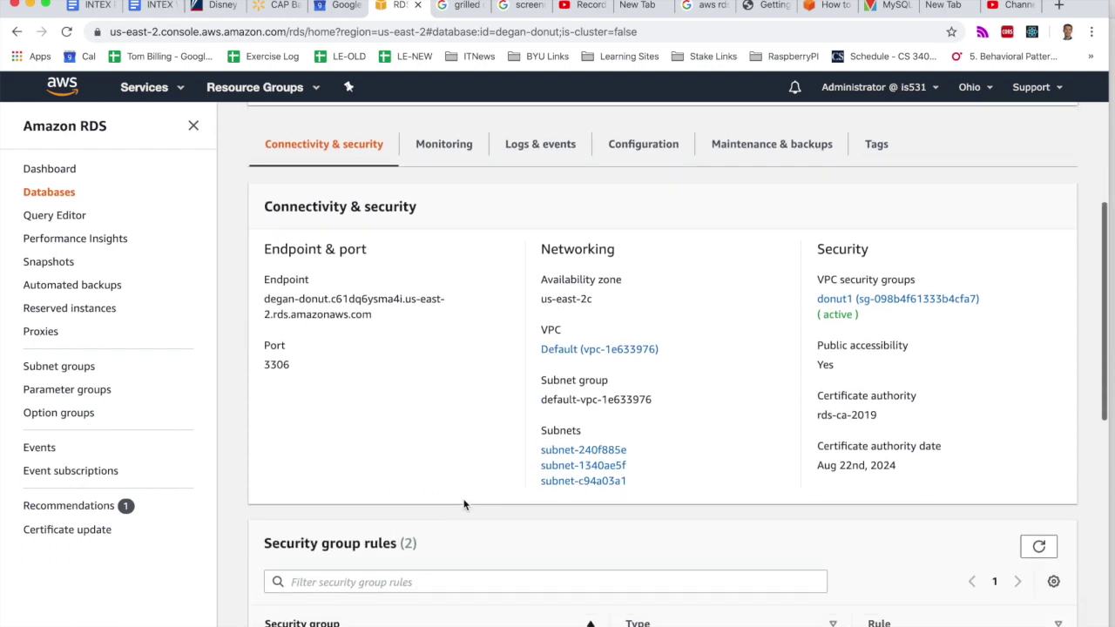
{"action": "scroll", "coordinate": [465, 504], "scroll_direction": "down", "scroll_amount": 8}
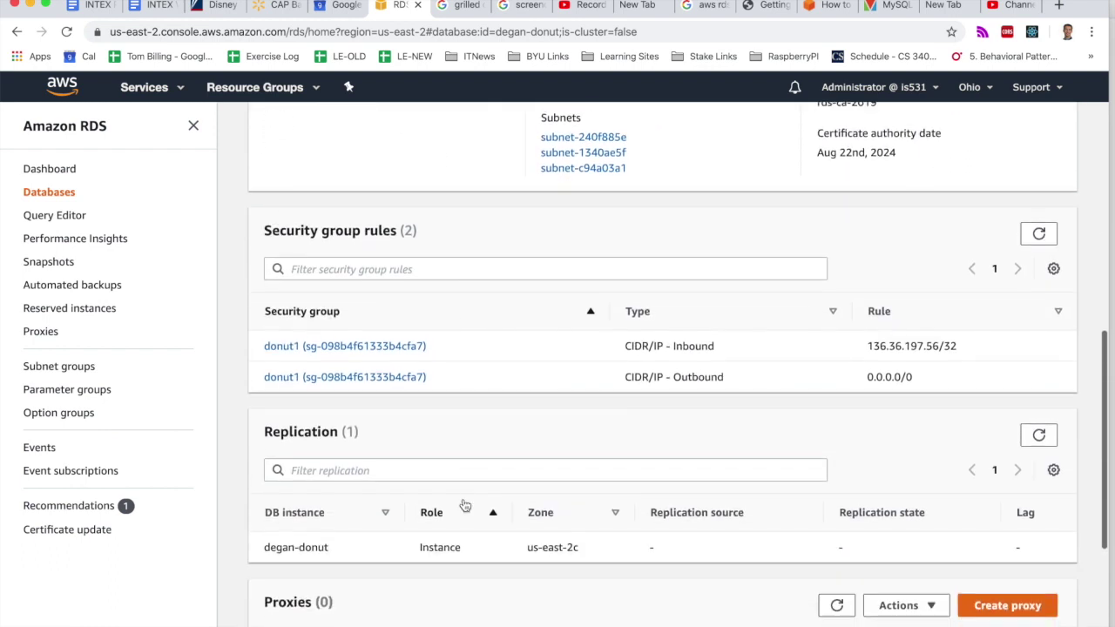
{"action": "scroll", "coordinate": [464, 505], "scroll_direction": "down", "scroll_amount": 3}
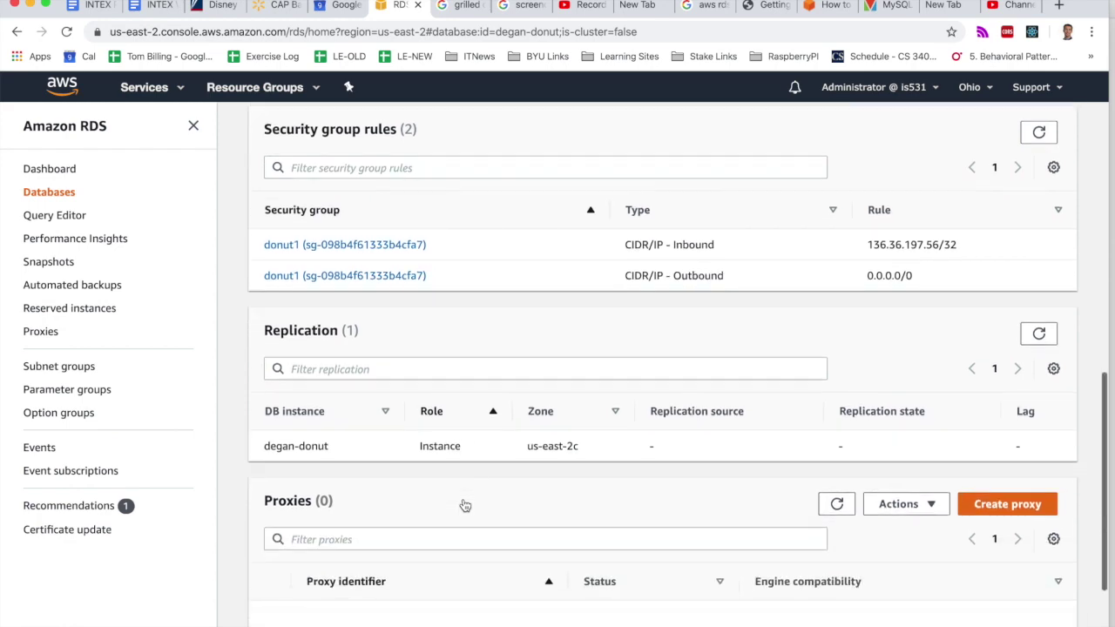
{"action": "scroll", "coordinate": [464, 505], "scroll_direction": "up", "scroll_amount": 10}
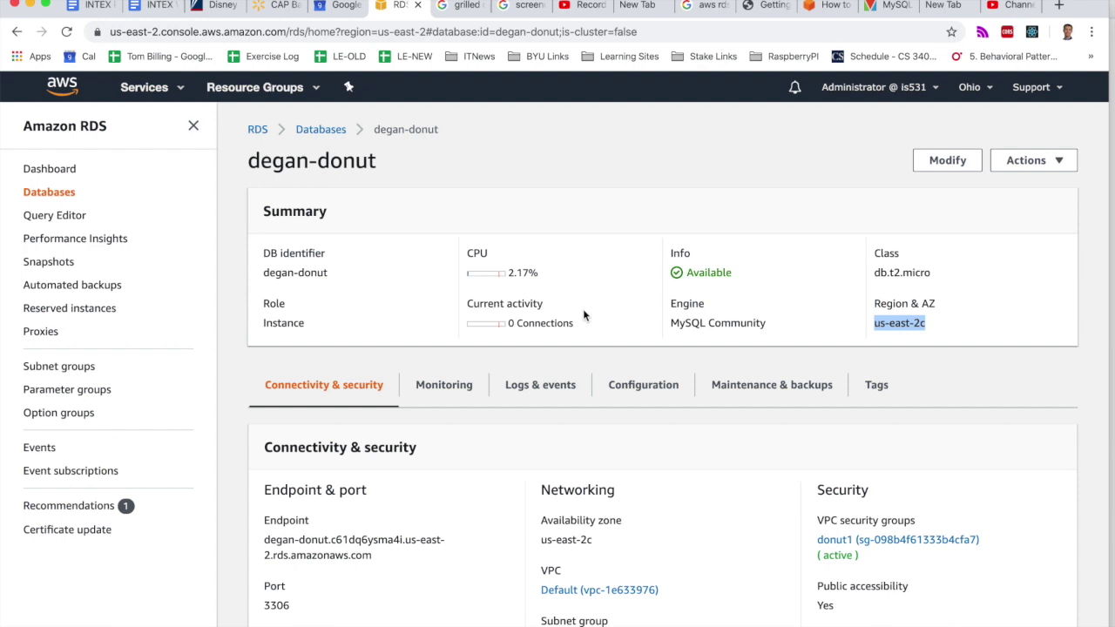
Step: Switch to MySQL Workbench and start a new connection named donut-degan
{"action": "scroll", "coordinate": [464, 396], "scroll_direction": "down", "scroll_amount": 1}
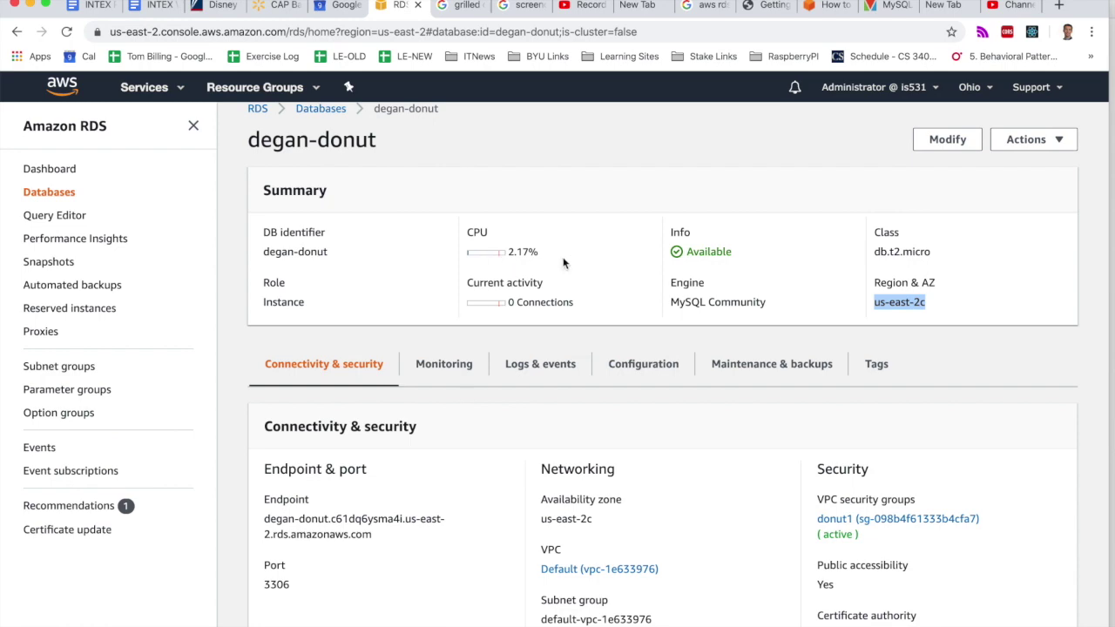
{"action": "key", "text": "ctrl+Right"}
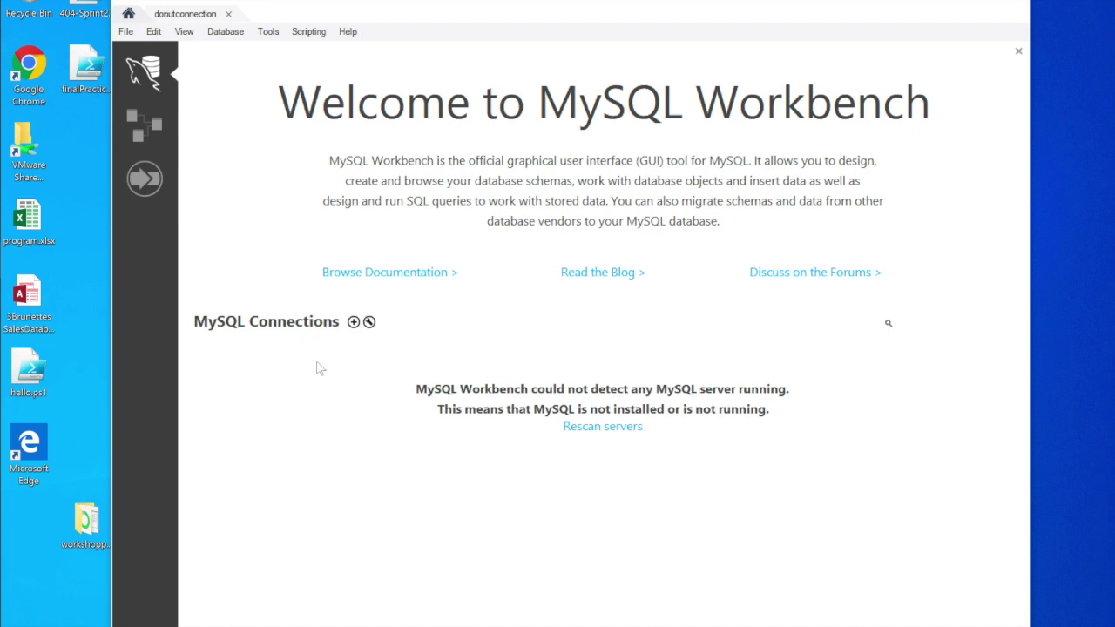
{"action": "left_click", "coordinate": [353, 323]}
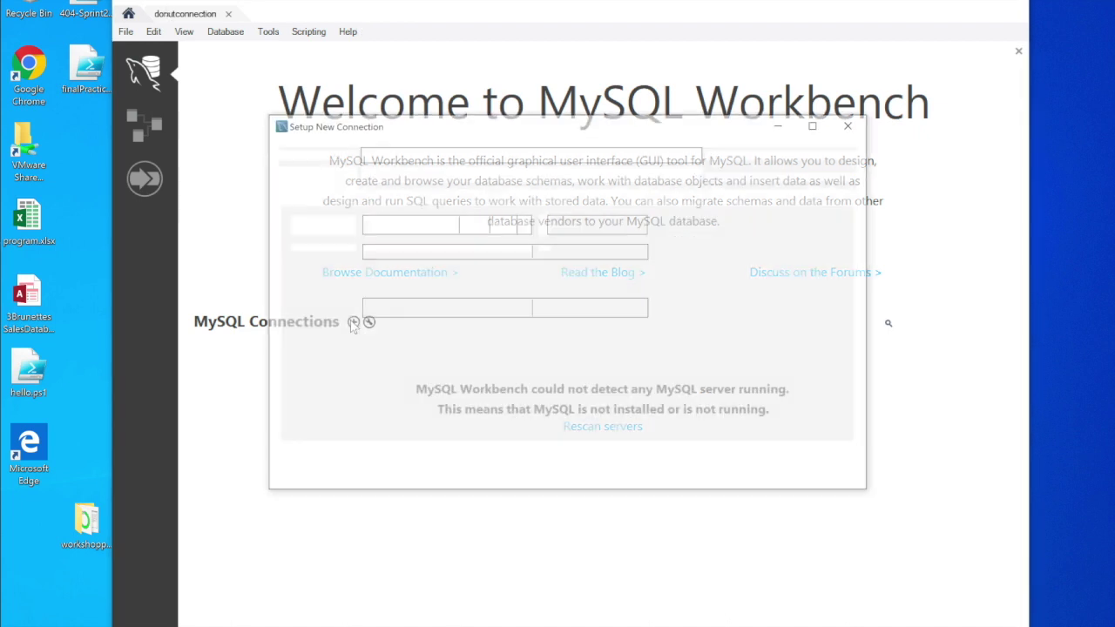
{"action": "mouse_move", "coordinate": [2, 274]}
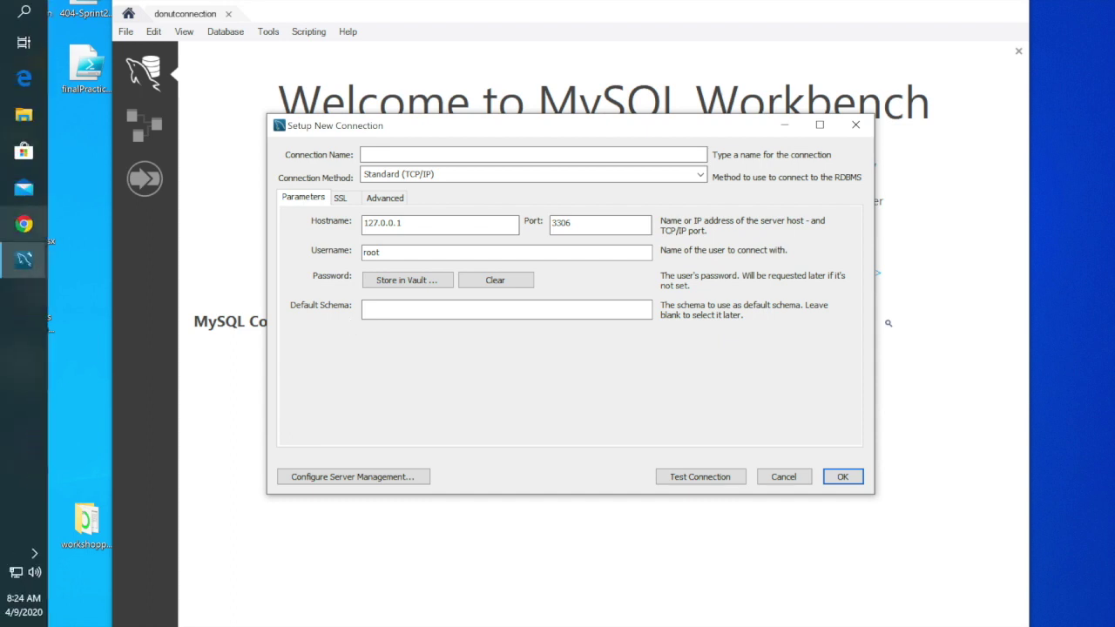
{"action": "left_click", "coordinate": [392, 154]}
{"action": "type", "text": "donut-degan"}
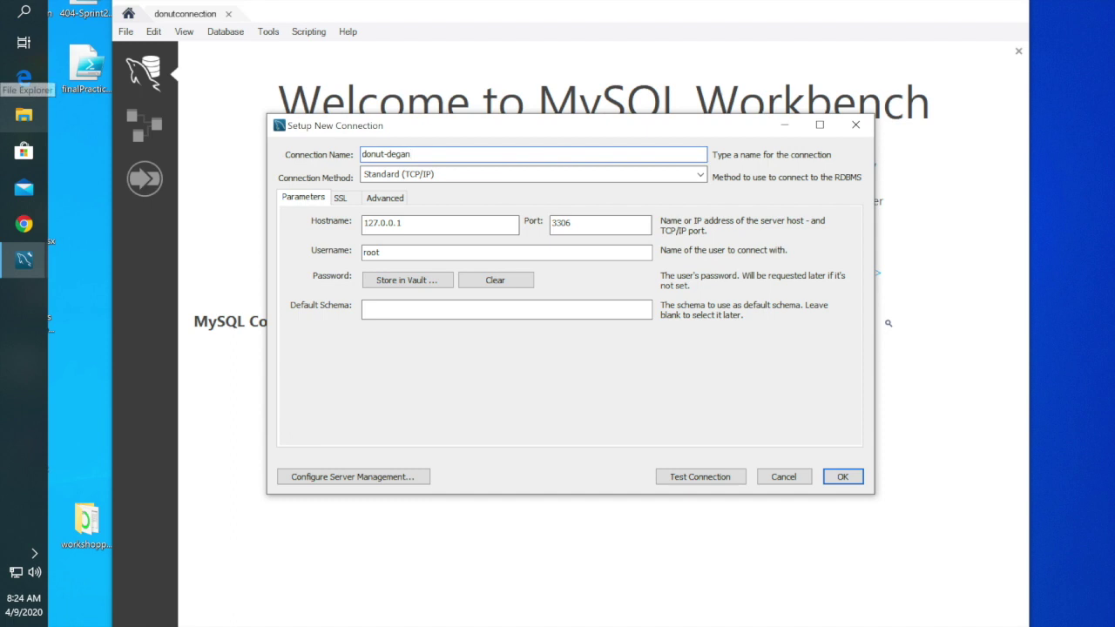
Step: Set the connection's hostname to the RDS endpoint degan-donut.c61dq6ysma4i.us-east-2.rds.amazonaws.com and its username to admin
{"action": "double_click", "coordinate": [403, 223]}
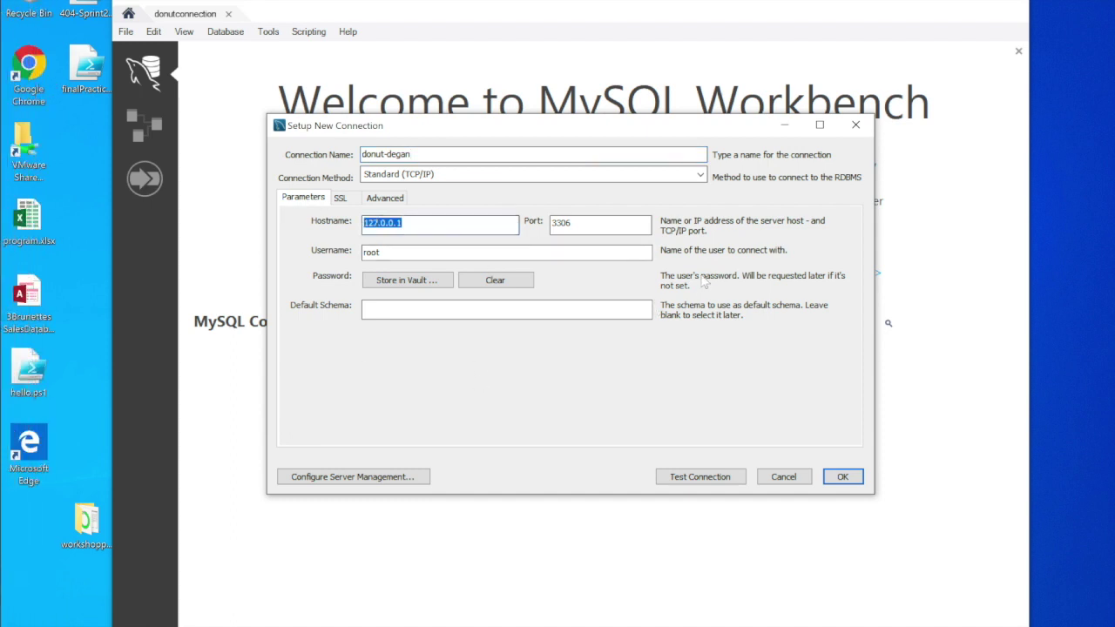
{"action": "key", "text": "ctrl+v"}
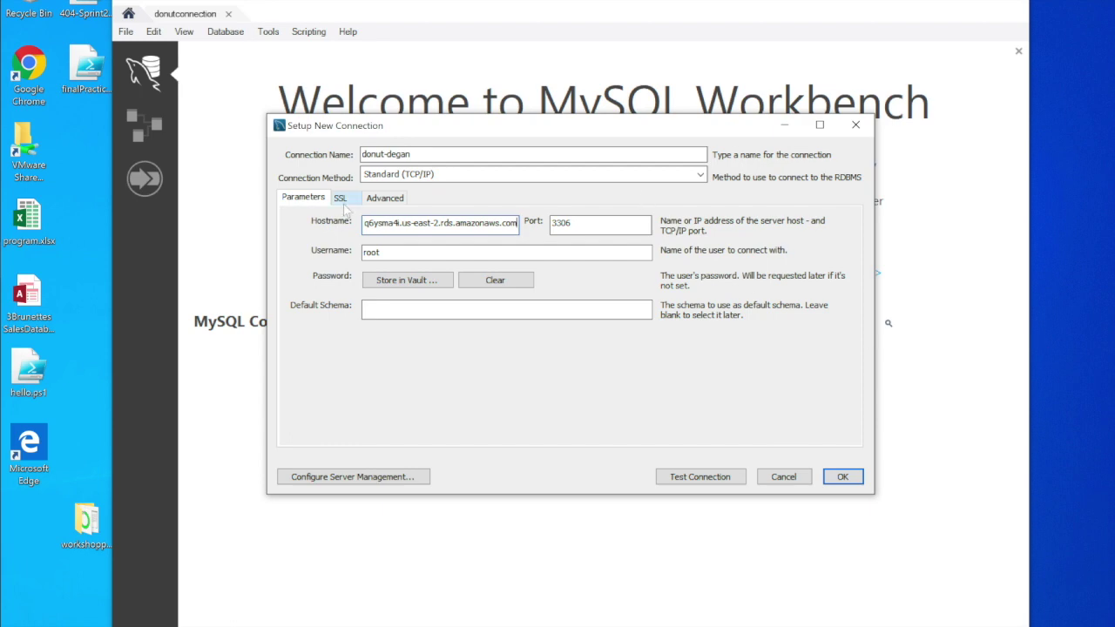
{"action": "key", "text": "ctrl+Left"}
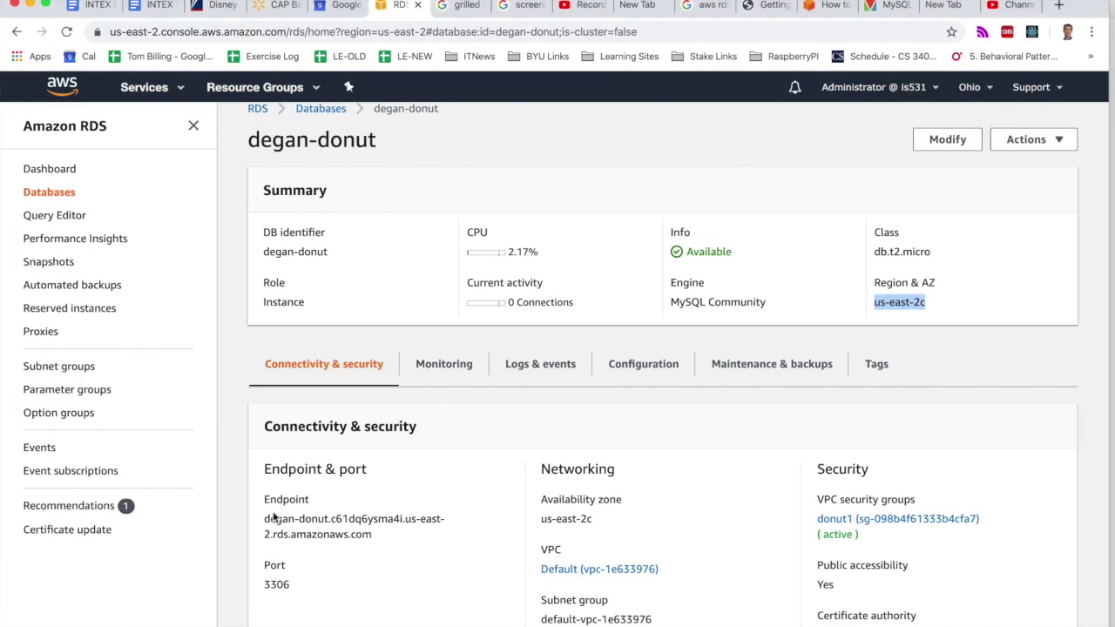
{"action": "key", "text": "ctrl+Right"}
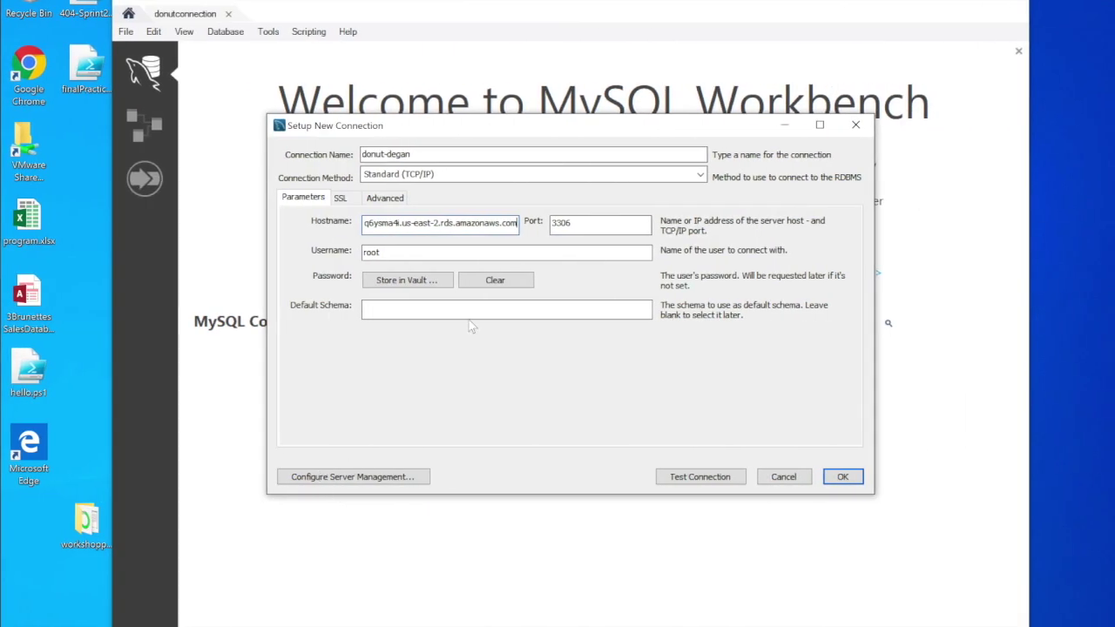
{"action": "left_click", "coordinate": [390, 249]}
{"action": "double_click", "coordinate": [393, 249]}
{"action": "type", "text": "admin"}
{"action": "mouse_move", "coordinate": [23, 42]}
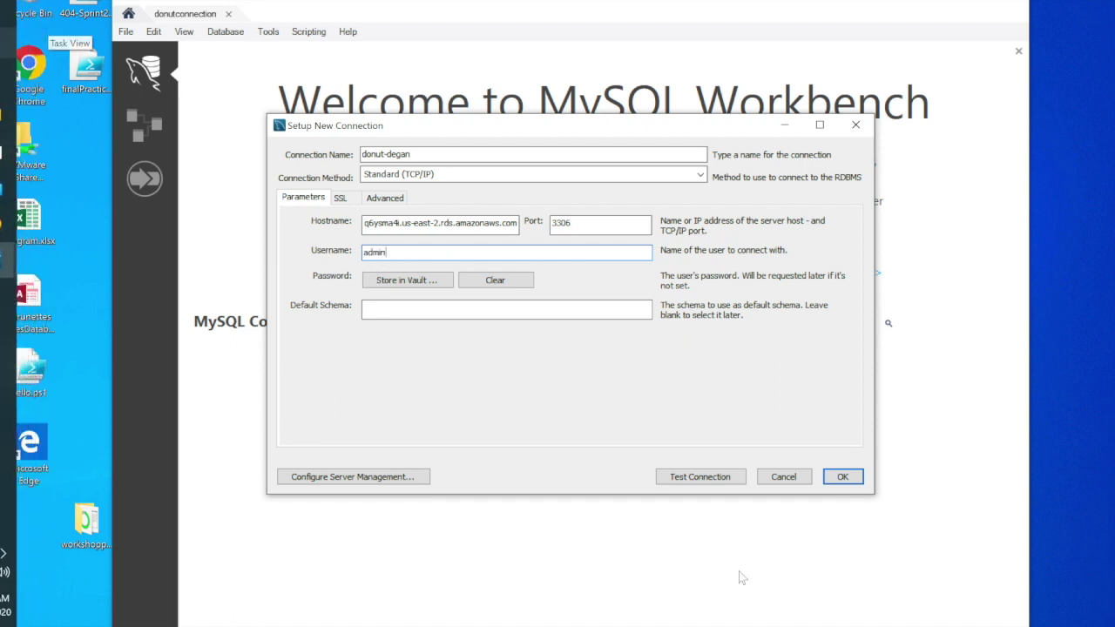
Step: Test the new connection, supplying the database user's password
{"action": "left_click", "coordinate": [696, 481]}
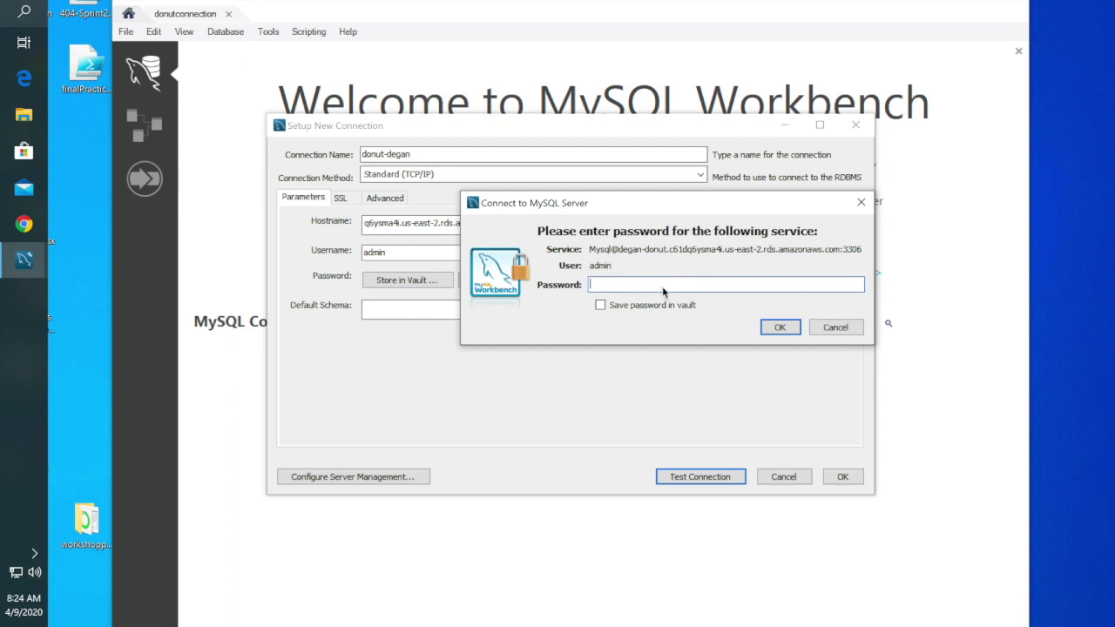
{"action": "key", "text": "ctrl+v"}
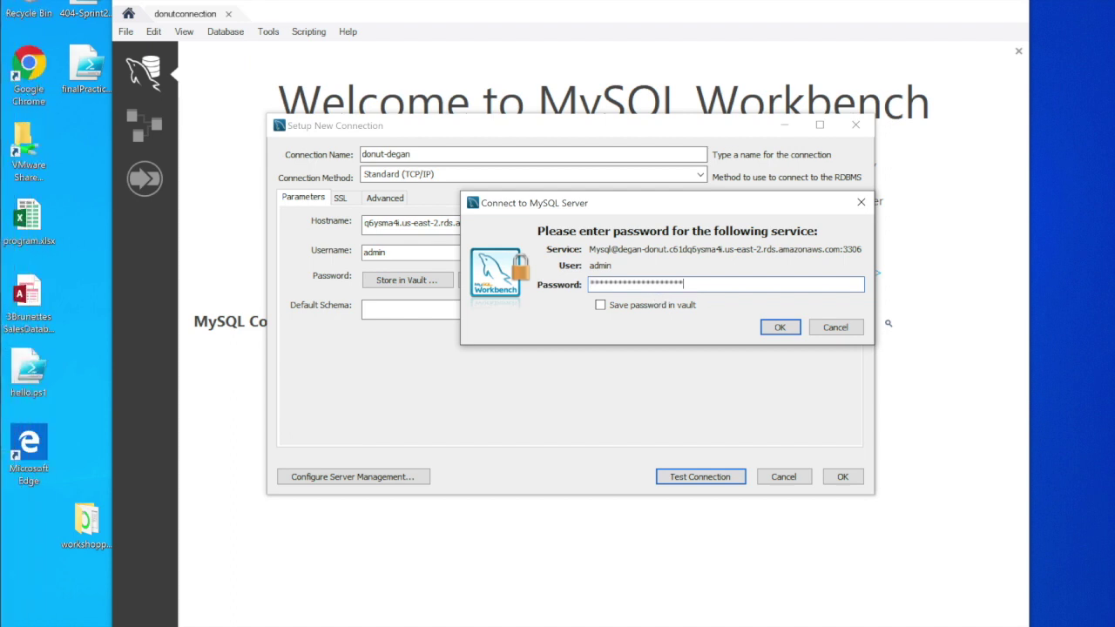
{"action": "left_click", "coordinate": [777, 331]}
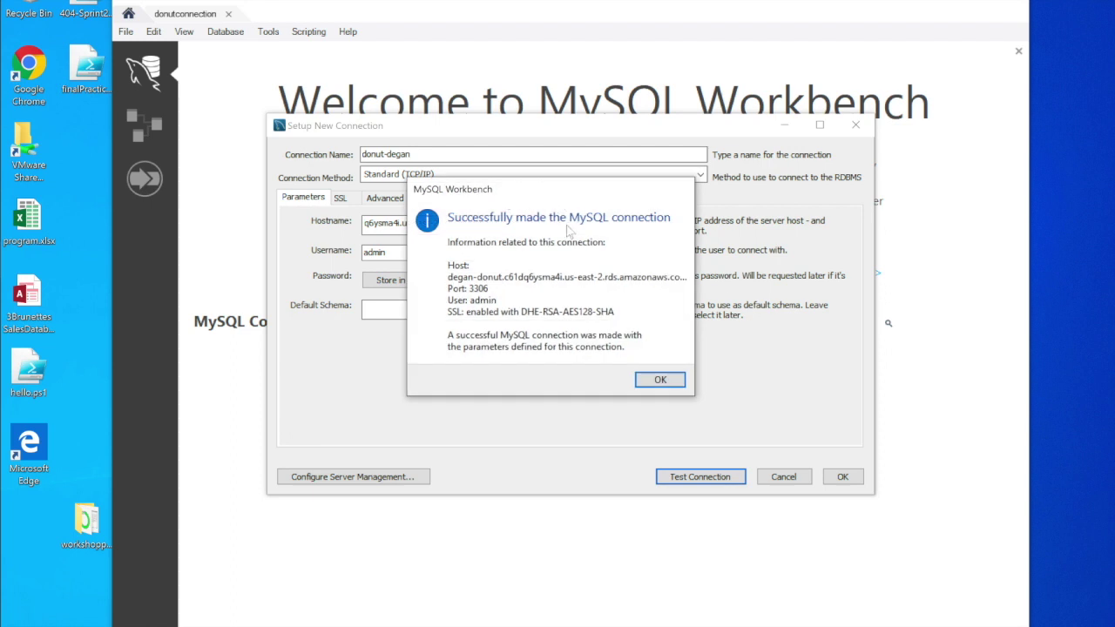
{"action": "left_click", "coordinate": [658, 380]}
Step: Save the donut-degan connection and open it in the SQL editor
{"action": "left_click", "coordinate": [851, 478]}
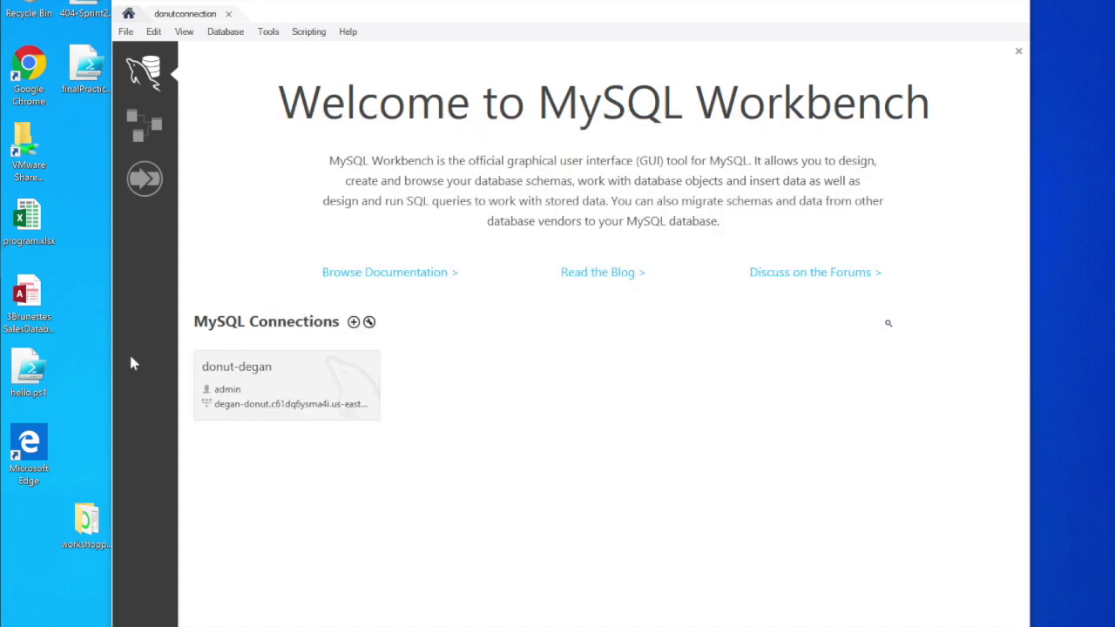
{"action": "left_click", "coordinate": [286, 398]}
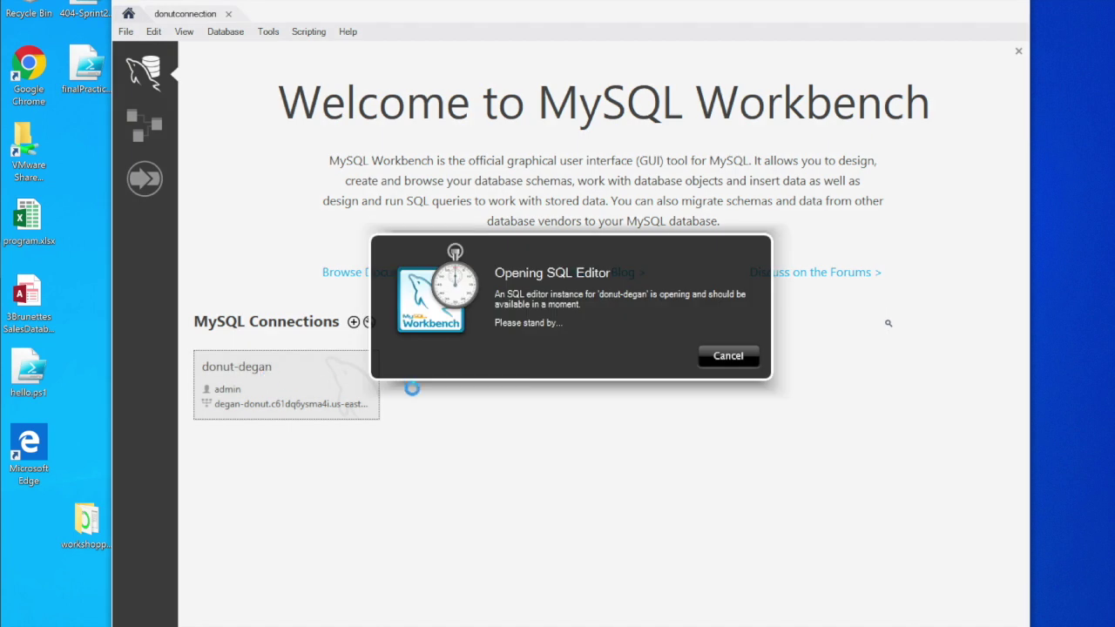
{"action": "left_click", "coordinate": [728, 357]}
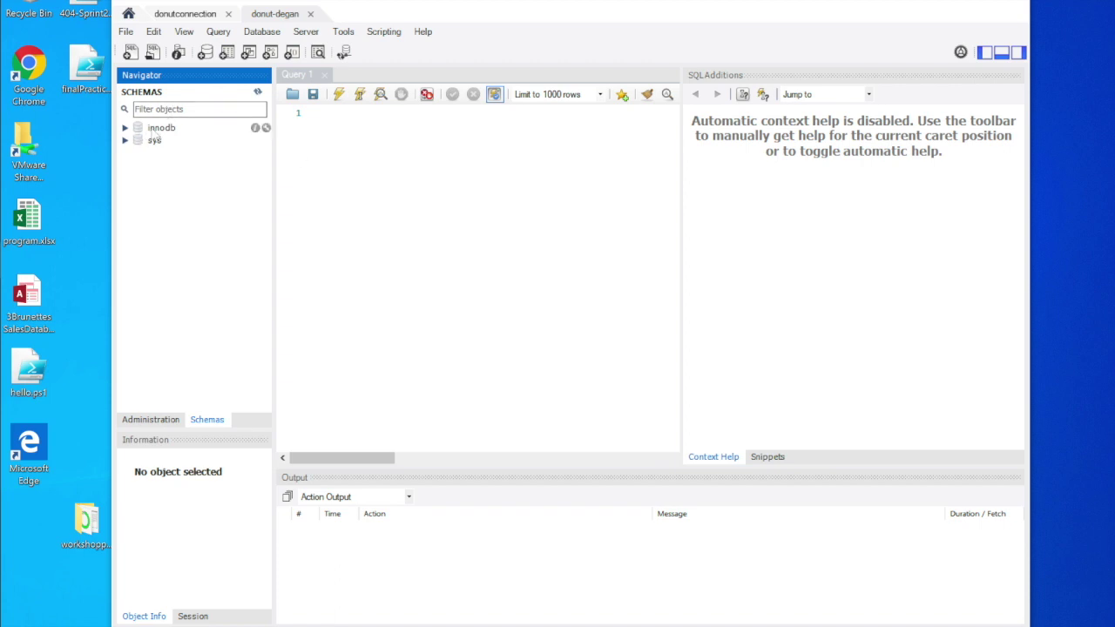
Step: Create a schema named donutdb with the default charset and collation and apply it to the server
{"action": "left_click", "coordinate": [205, 52]}
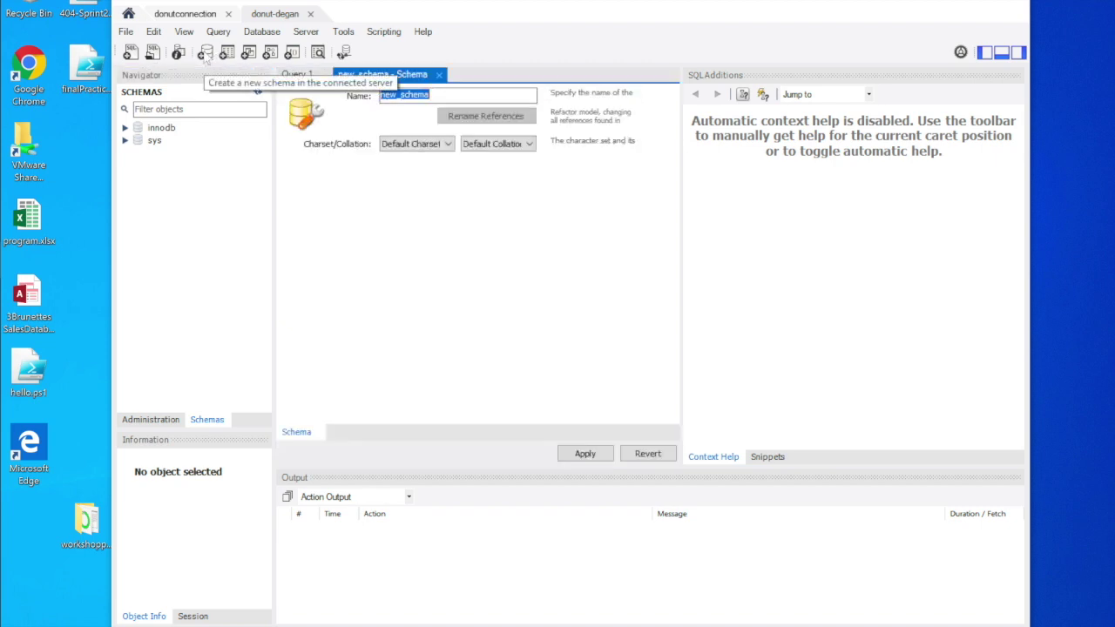
{"action": "type", "text": "donud"}
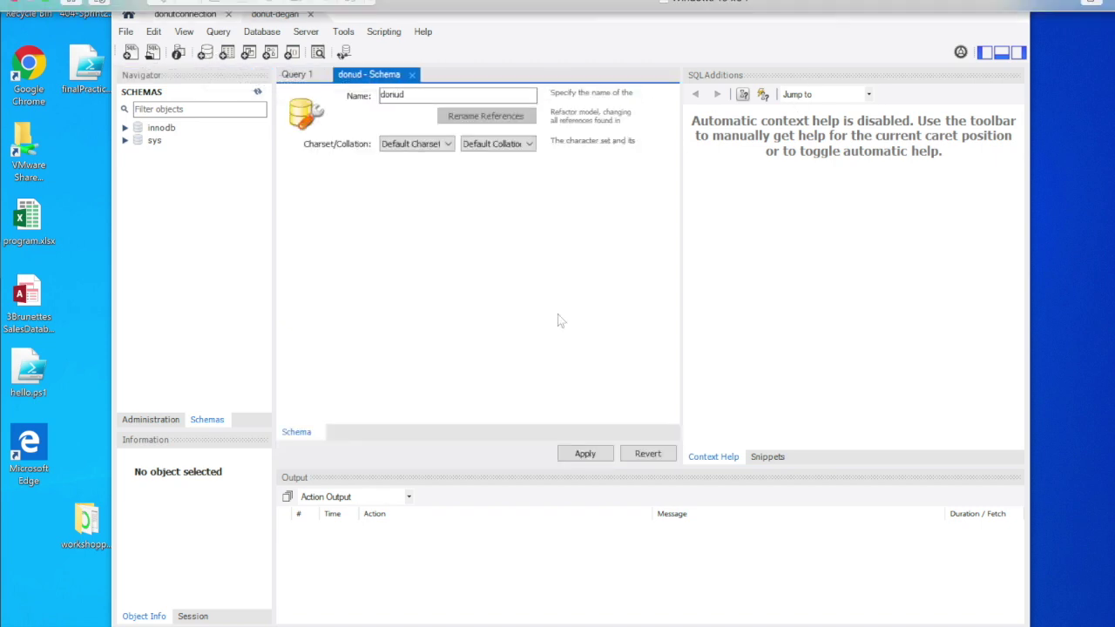
{"action": "key", "text": "BackSpace"}
{"action": "type", "text": "tdb"}
{"action": "left_click", "coordinate": [580, 458]}
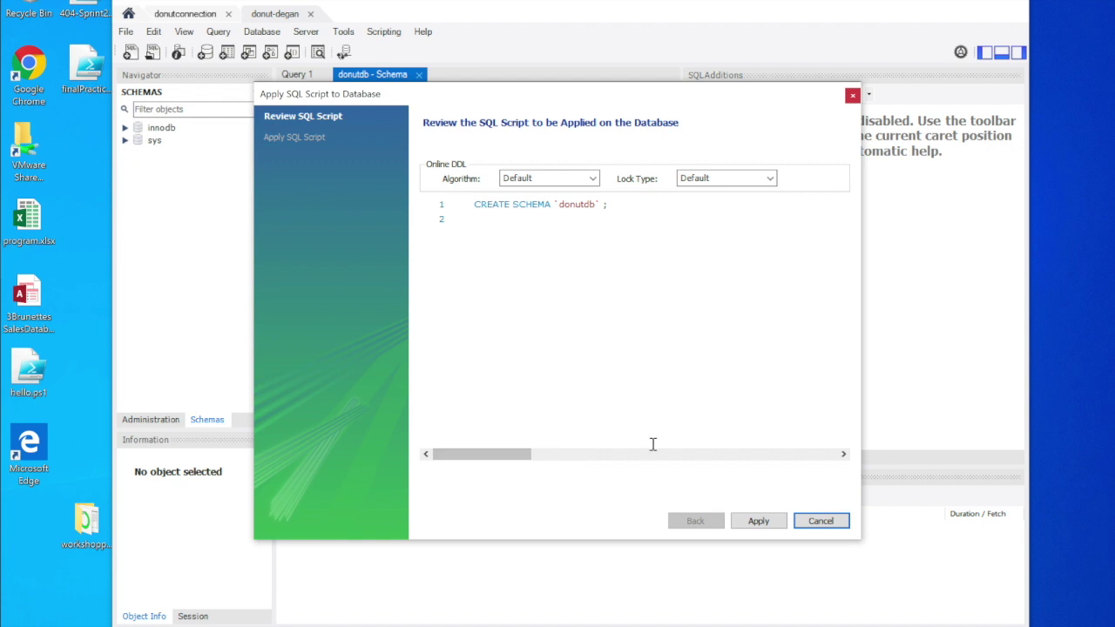
{"action": "left_click", "coordinate": [759, 521]}
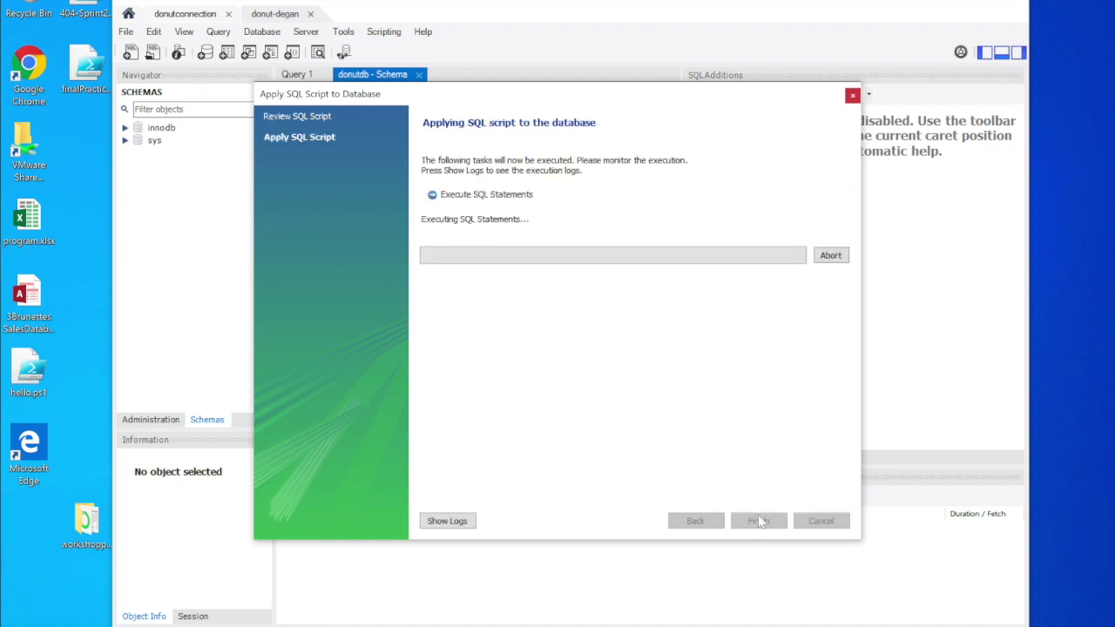
{"action": "left_click", "coordinate": [758, 521]}
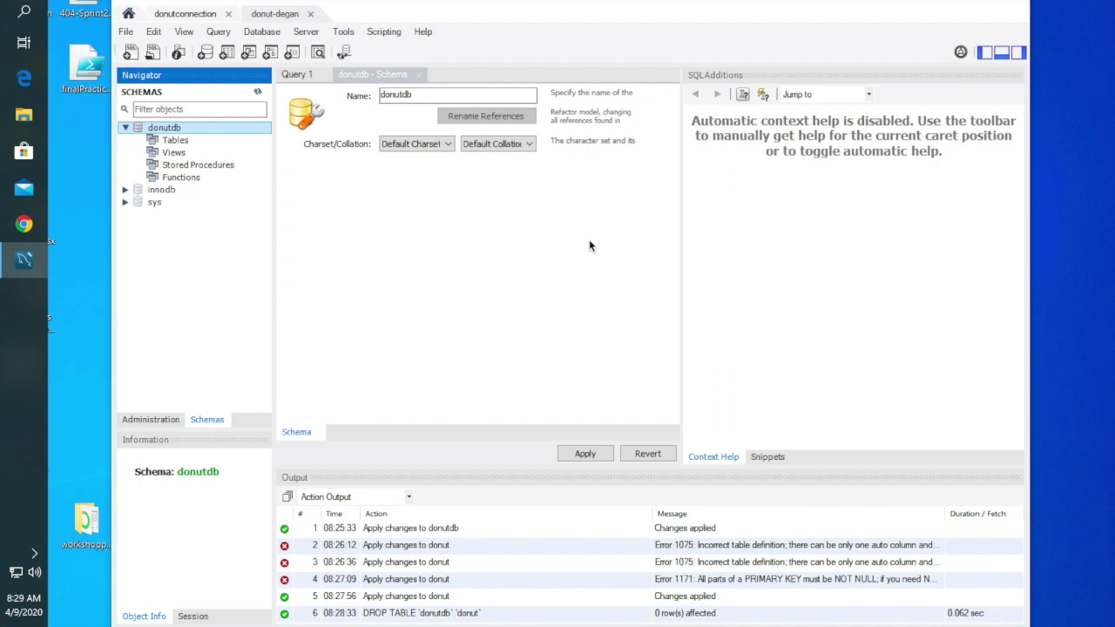
Step: Start a new table named donut in the donutdb schema
{"action": "left_click", "coordinate": [171, 143]}
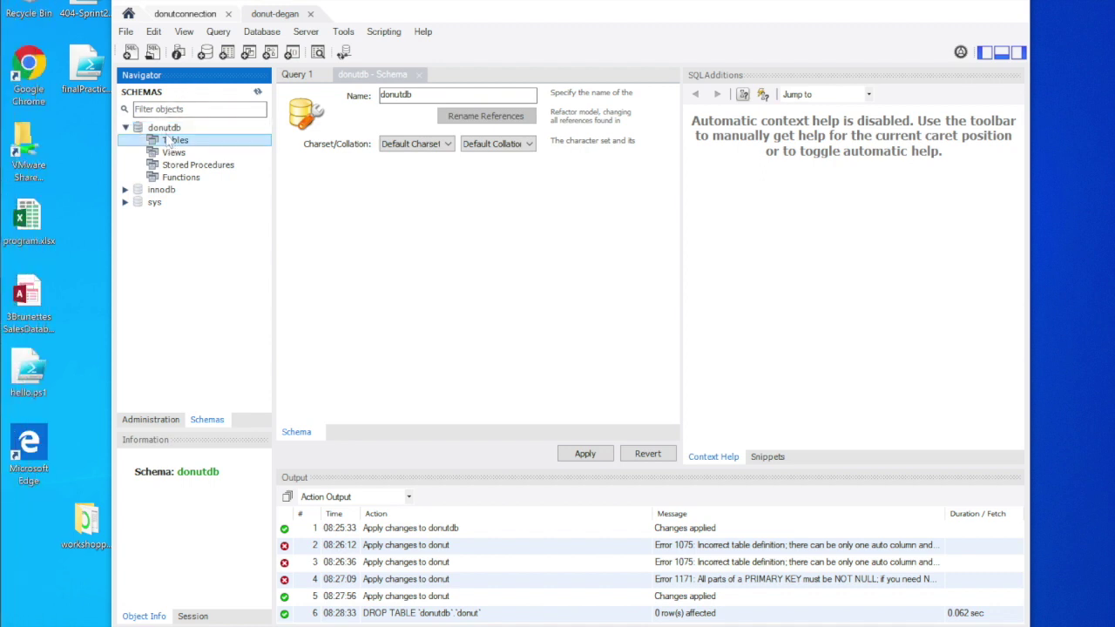
{"action": "right_click", "coordinate": [168, 143]}
{"action": "left_click", "coordinate": [185, 150]}
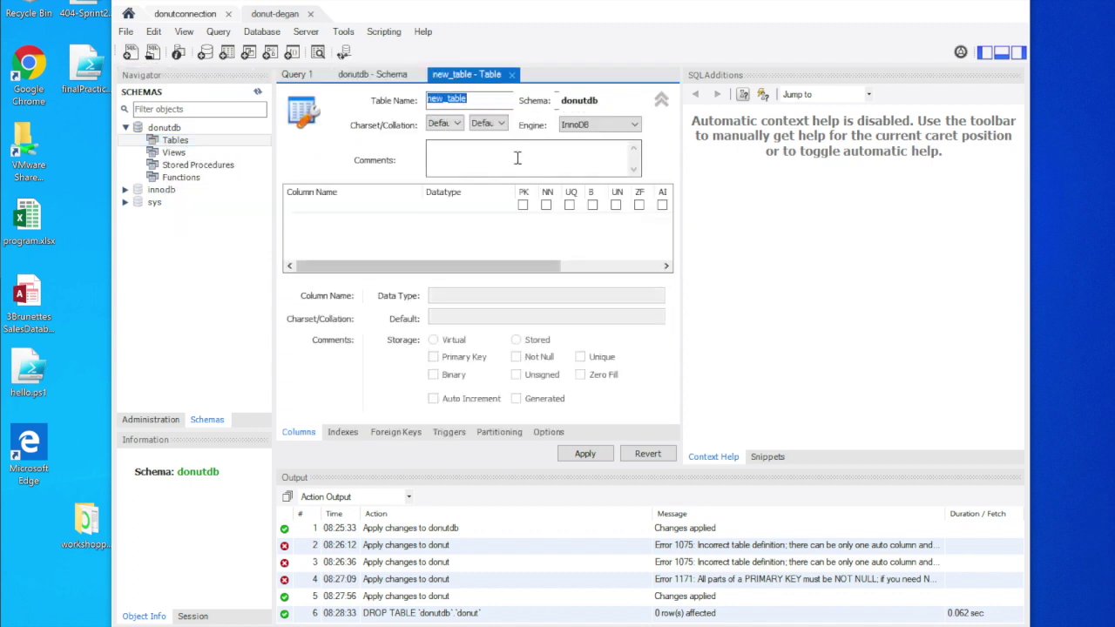
{"action": "type", "text": "donut"}
{"action": "left_click", "coordinate": [479, 155]}
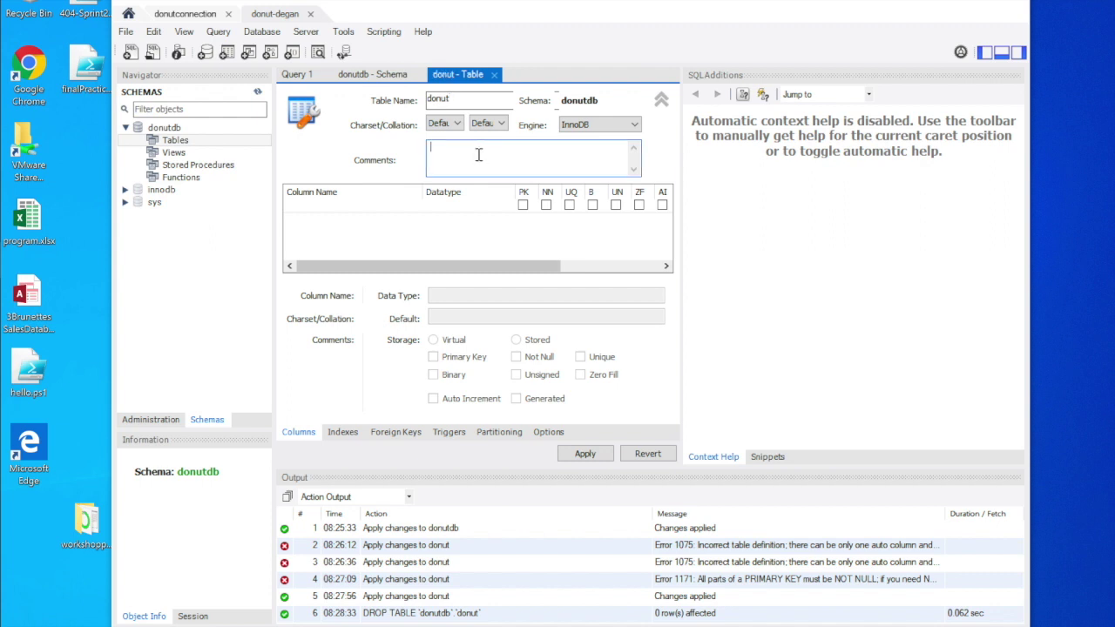
Step: Add an INT column named id to the donut table as a not-null, auto-increment primary key
{"action": "left_click", "coordinate": [322, 208]}
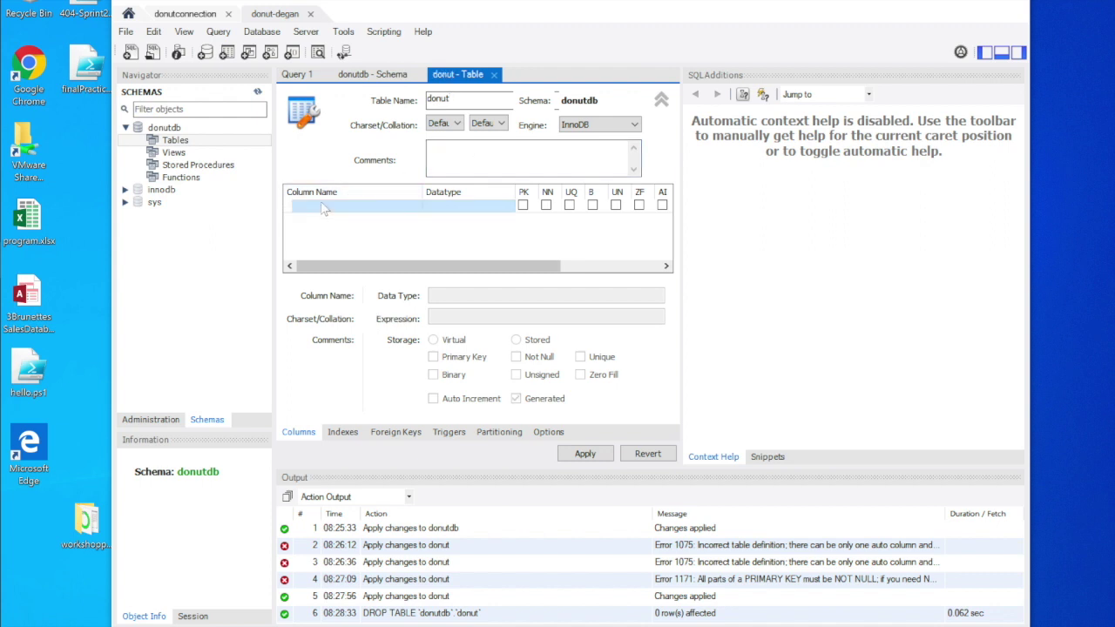
{"action": "left_click", "coordinate": [322, 207]}
{"action": "type", "text": "id"}
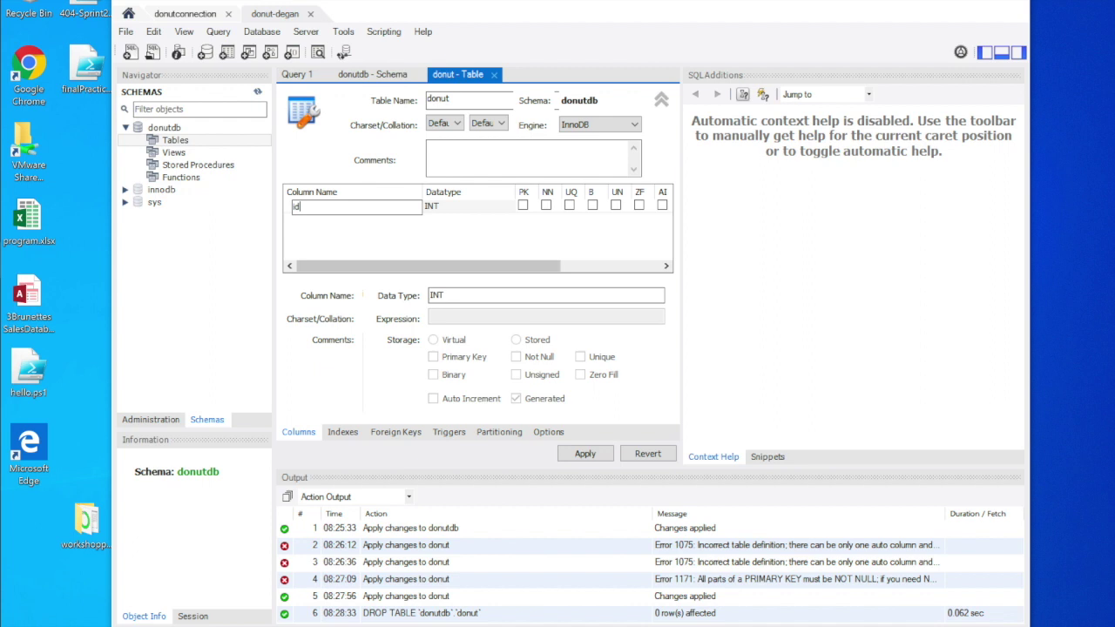
{"action": "left_click", "coordinate": [524, 207]}
{"action": "left_click", "coordinate": [524, 205]}
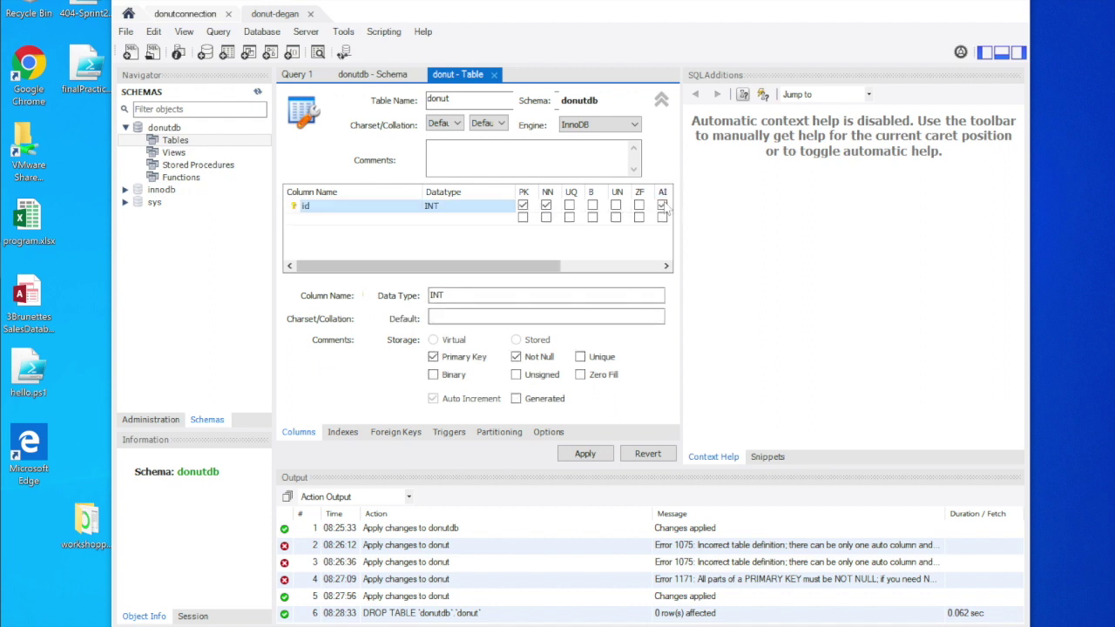
Step: Add a second column called name with datatype VARCHAR(45) to the donut table
{"action": "left_click", "coordinate": [329, 222]}
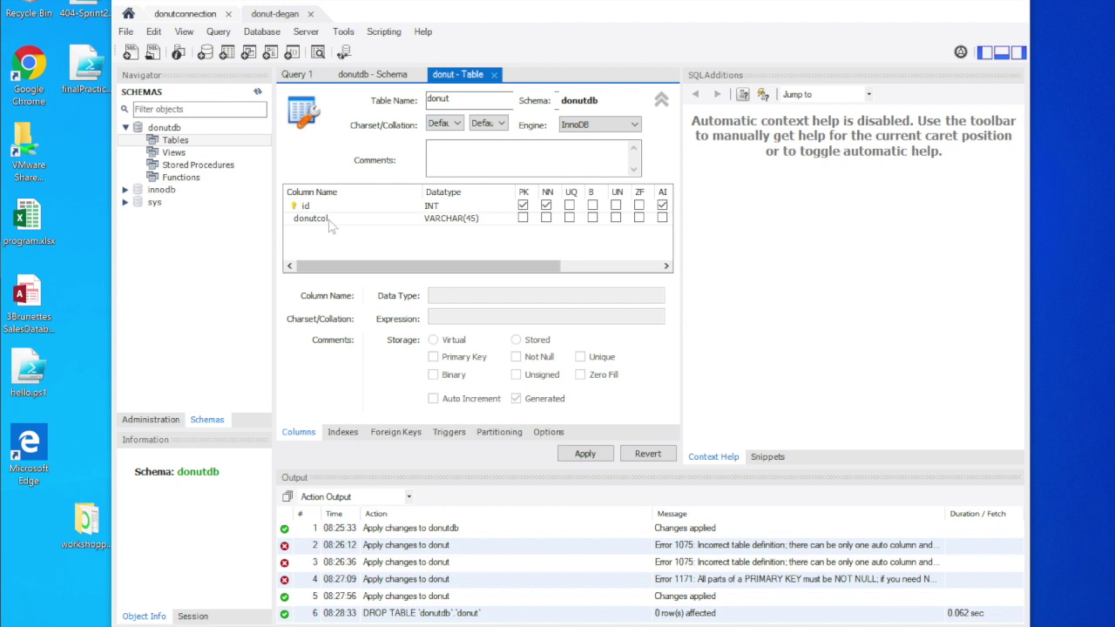
{"action": "left_click", "coordinate": [336, 223]}
{"action": "left_click", "coordinate": [336, 221]}
{"action": "left_click_drag", "start_coordinate": [335, 218], "coordinate": [242, 215]}
{"action": "type", "text": "name"}
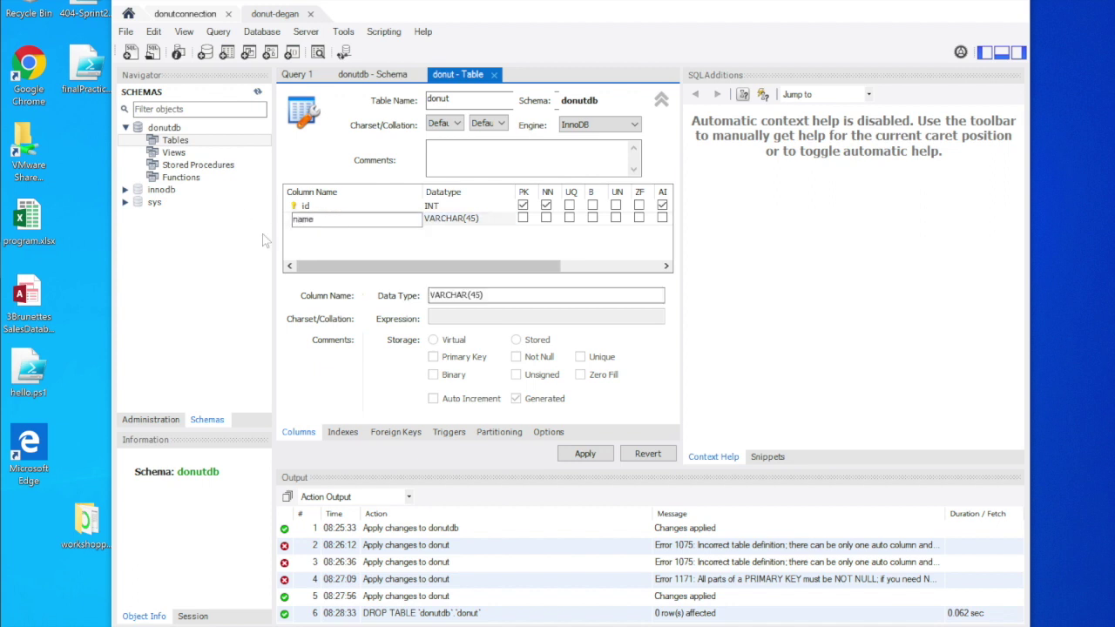
{"action": "left_click", "coordinate": [330, 248]}
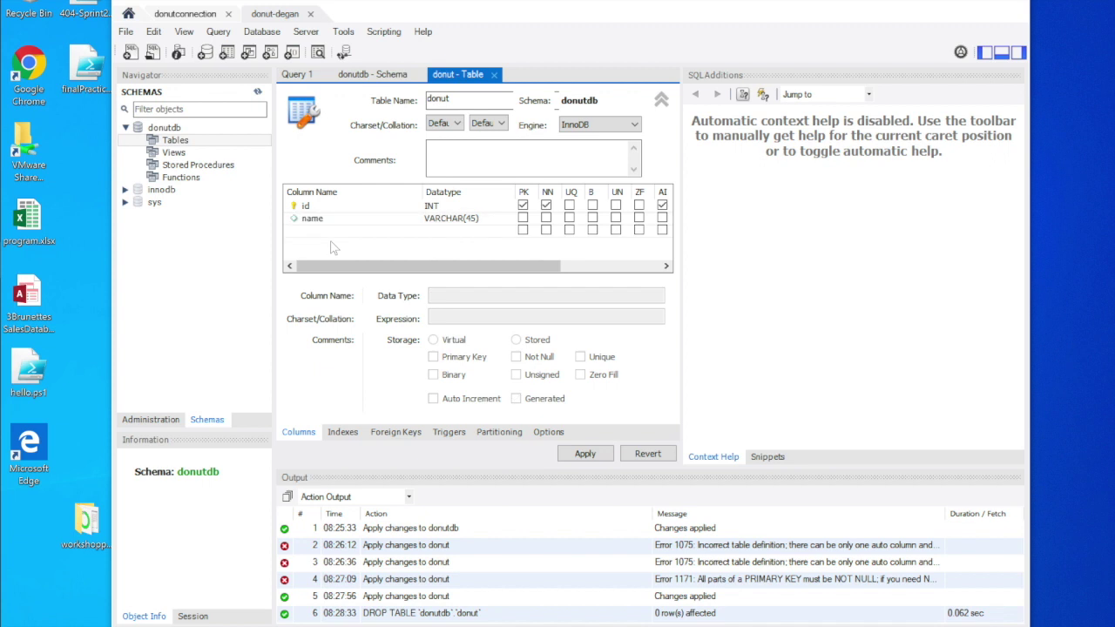
Step: Apply the donut table definition to the database and finish the SQL script wizard
{"action": "left_click", "coordinate": [585, 453]}
{"action": "left_click", "coordinate": [759, 521]}
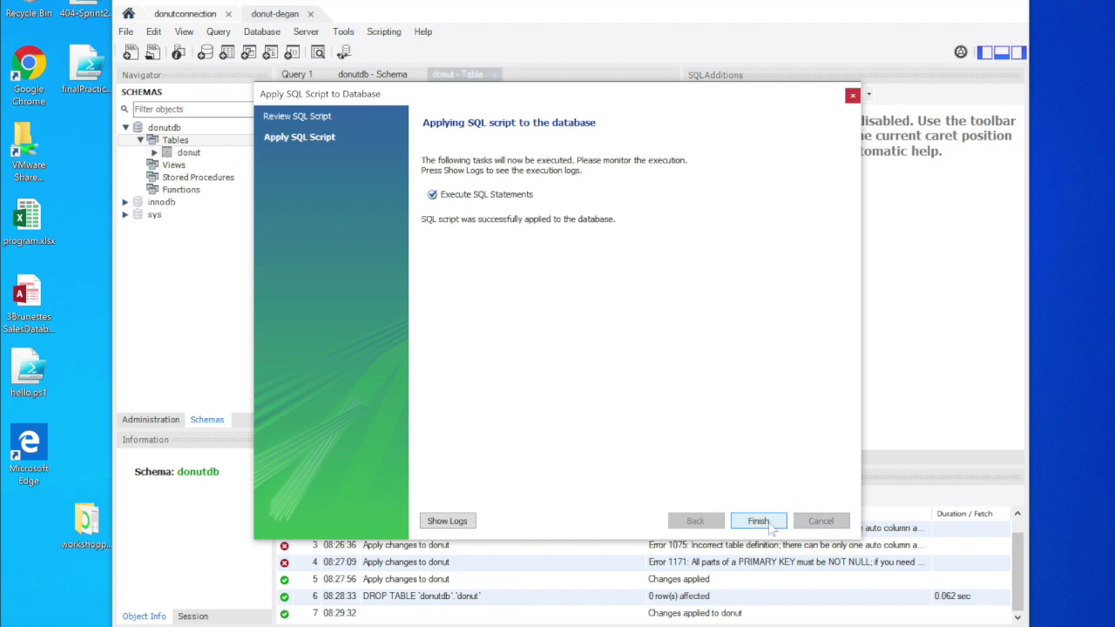
{"action": "left_click", "coordinate": [758, 520]}
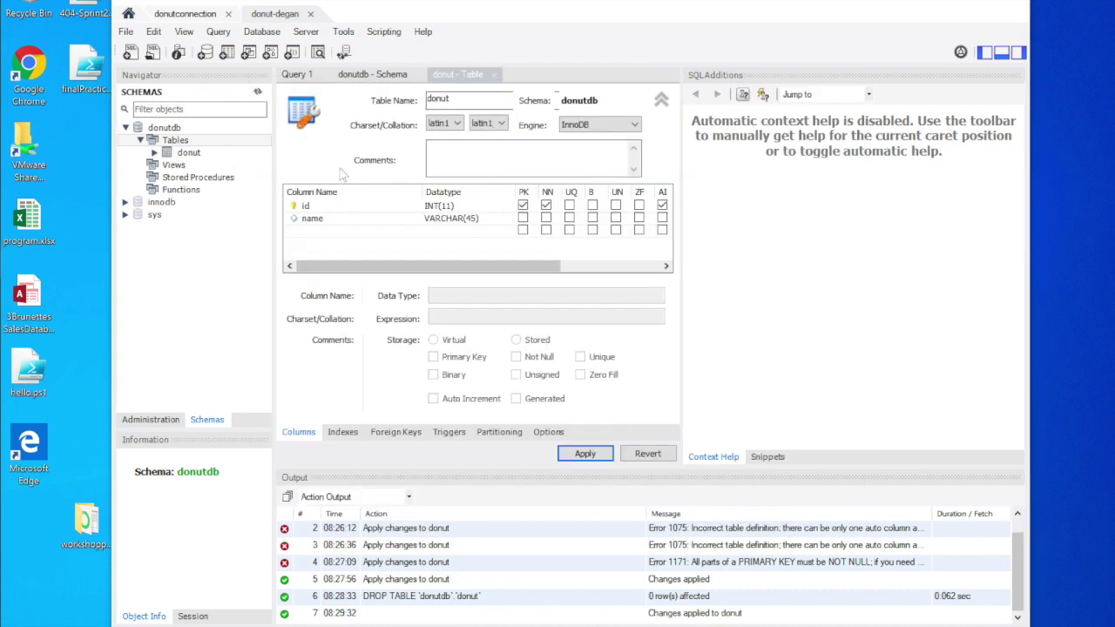
Step: Query the rows of the donut table in donutdb with the 1000-row limit
{"action": "left_click", "coordinate": [186, 155]}
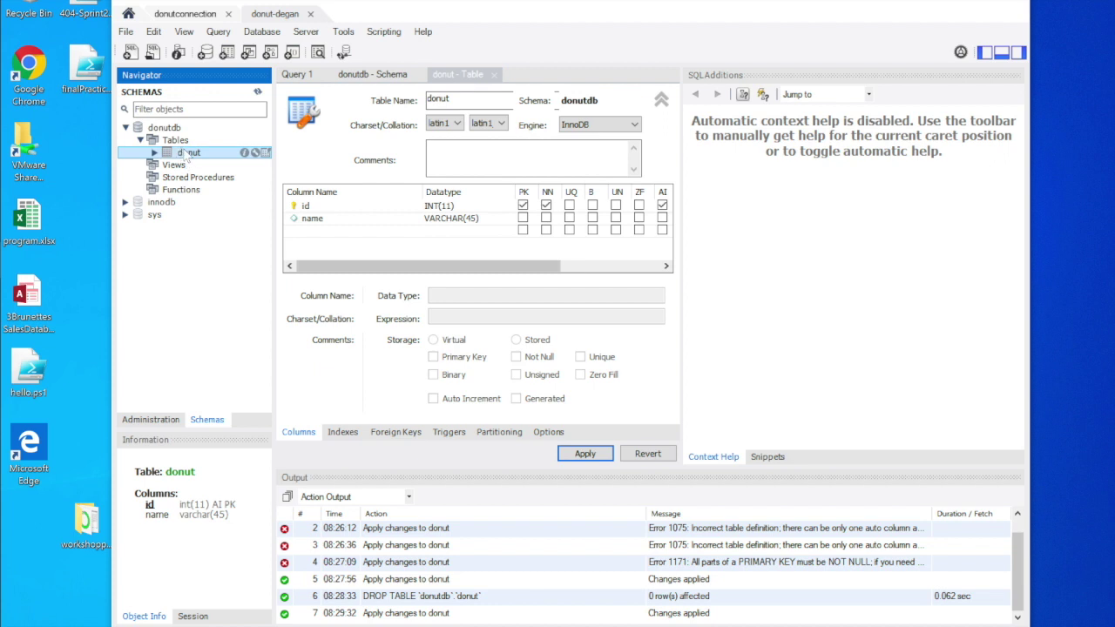
{"action": "right_click", "coordinate": [186, 155]}
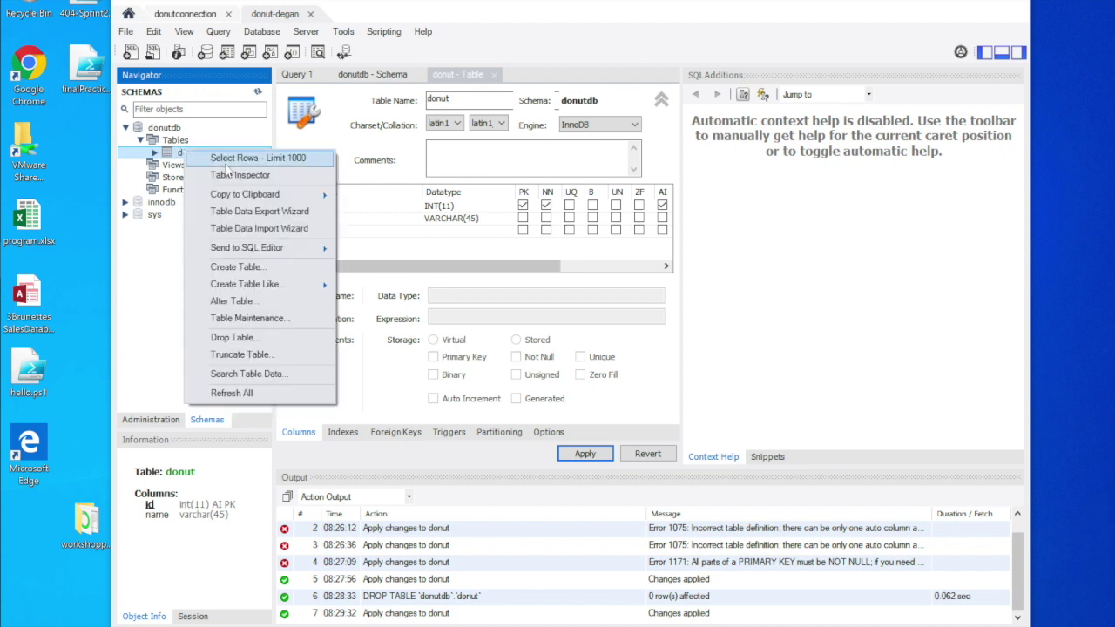
{"action": "left_click", "coordinate": [224, 159]}
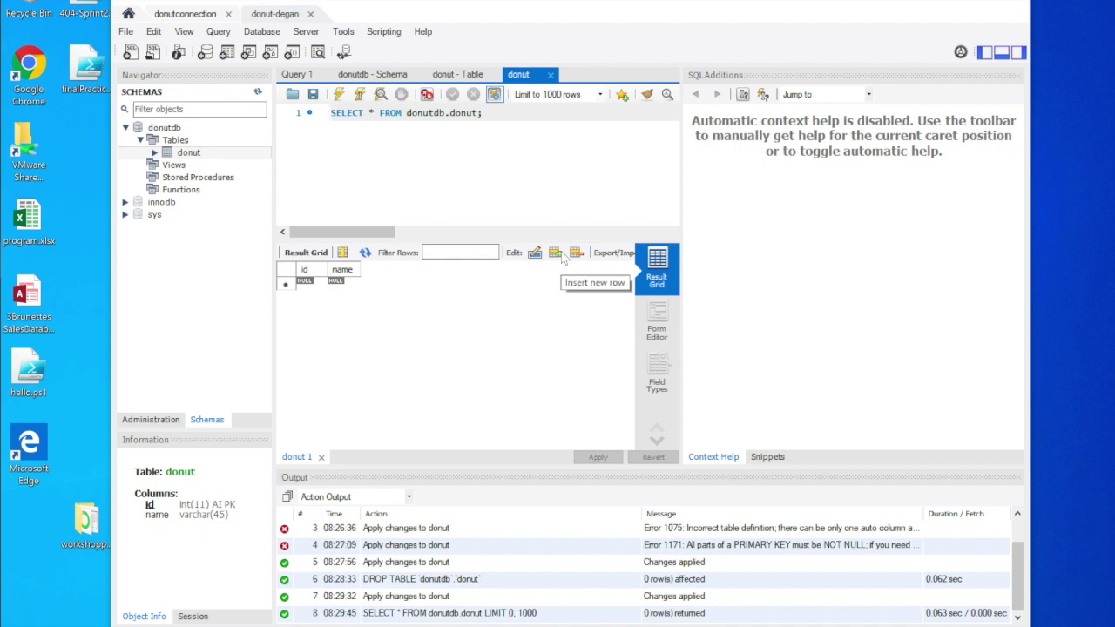
Step: Add two rows to the donut table with the names apple fritter and old fashioned
{"action": "left_click", "coordinate": [344, 286]}
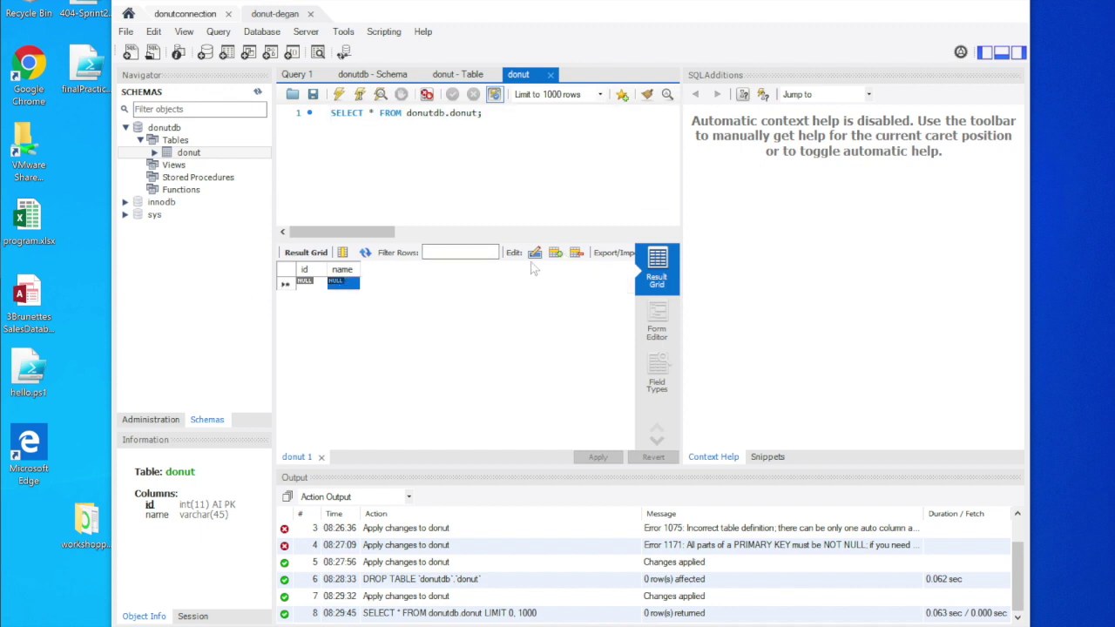
{"action": "left_click", "coordinate": [561, 260]}
{"action": "type", "text": "apple"}
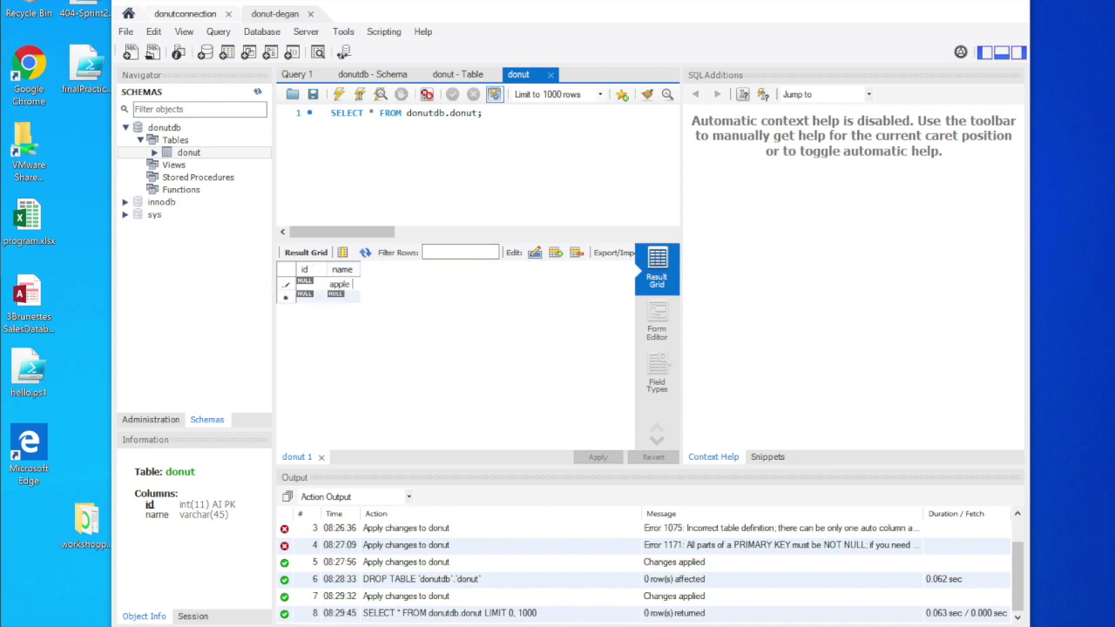
{"action": "key", "text": "Return"}
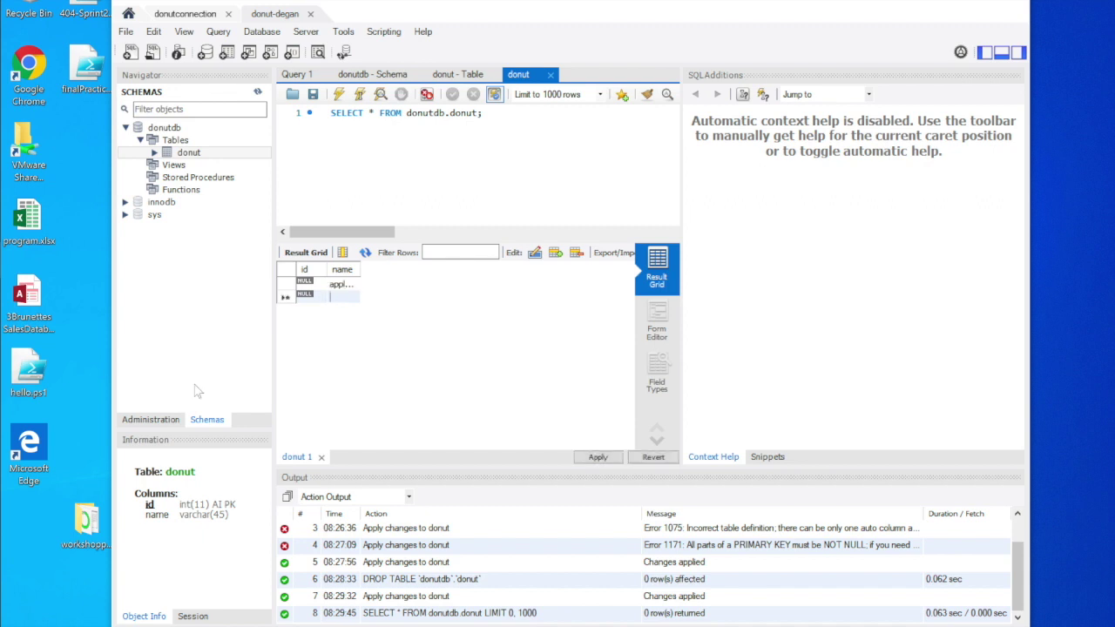
{"action": "type", "text": "o"}
{"action": "type", "text": "fashi"}
{"action": "type", "text": "oned"}
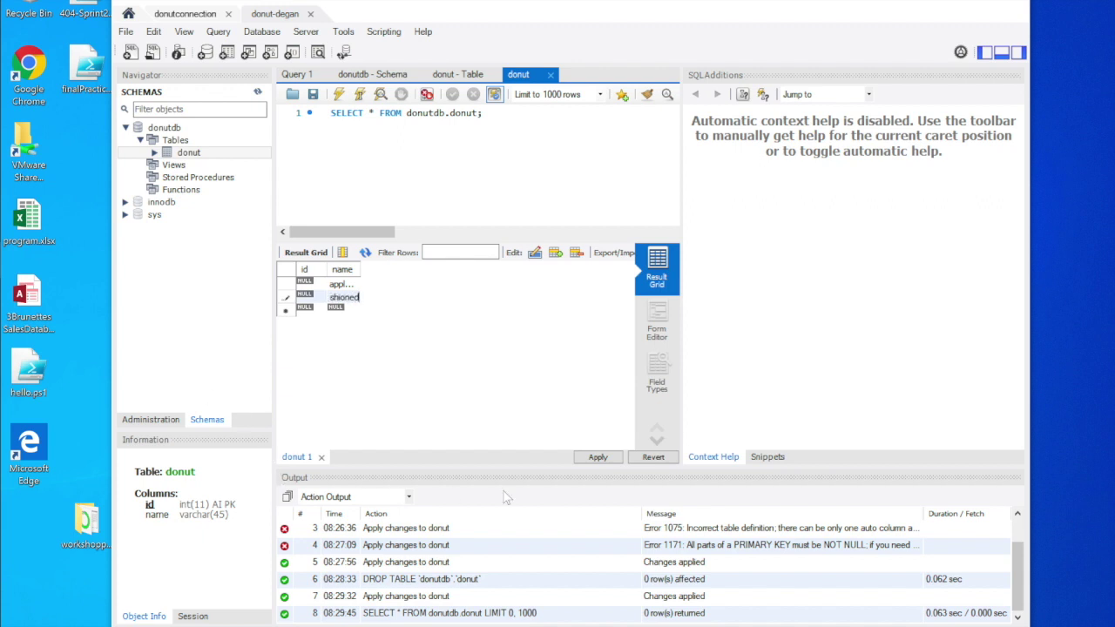
Step: Apply the two new donut rows to the database and widen the name column in the results
{"action": "left_click", "coordinate": [598, 457]}
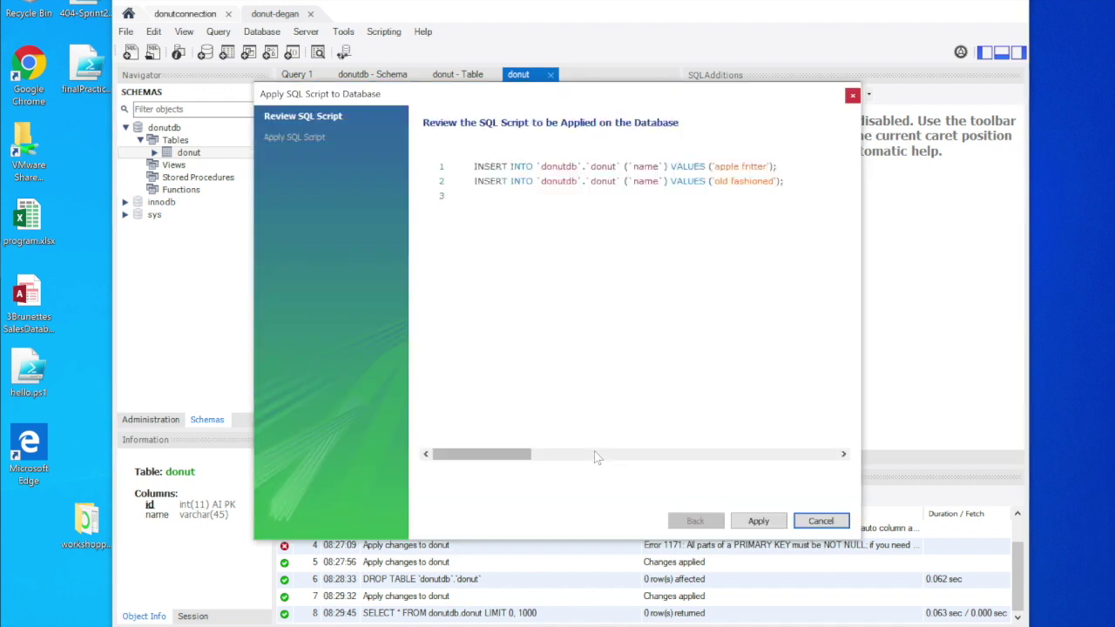
{"action": "left_click", "coordinate": [756, 520]}
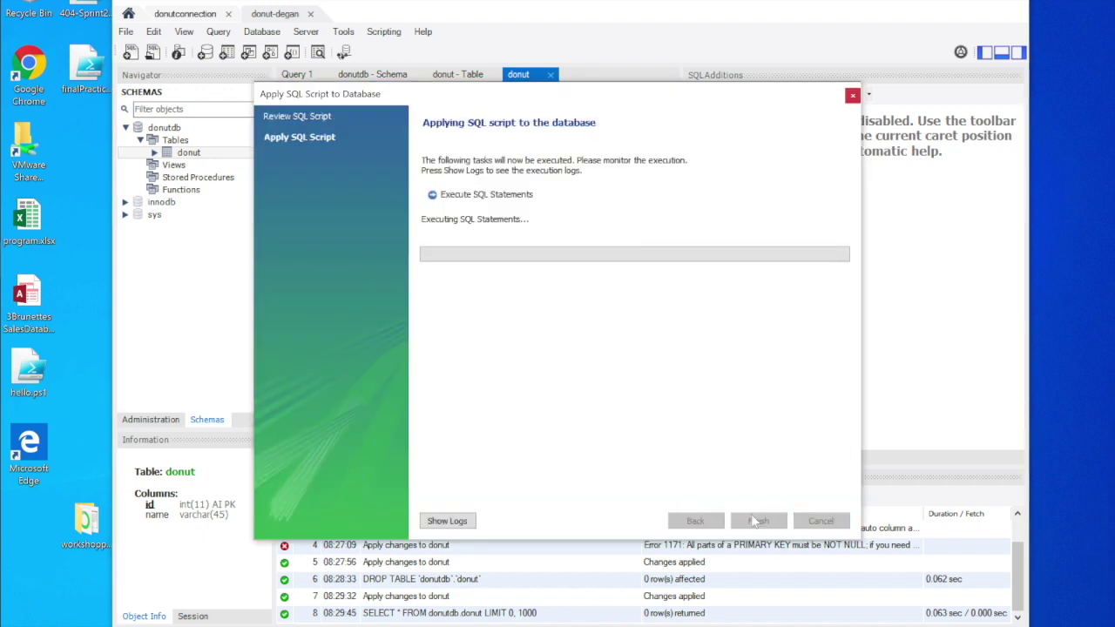
{"action": "left_click", "coordinate": [774, 521]}
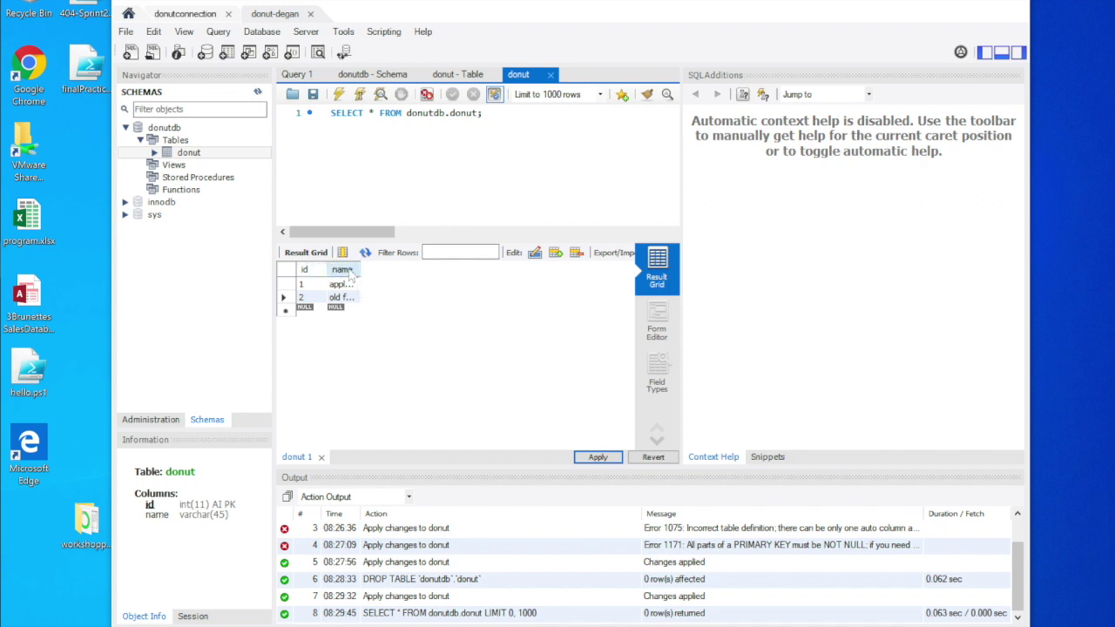
{"action": "left_click_drag", "start_coordinate": [356, 269], "coordinate": [411, 269]}
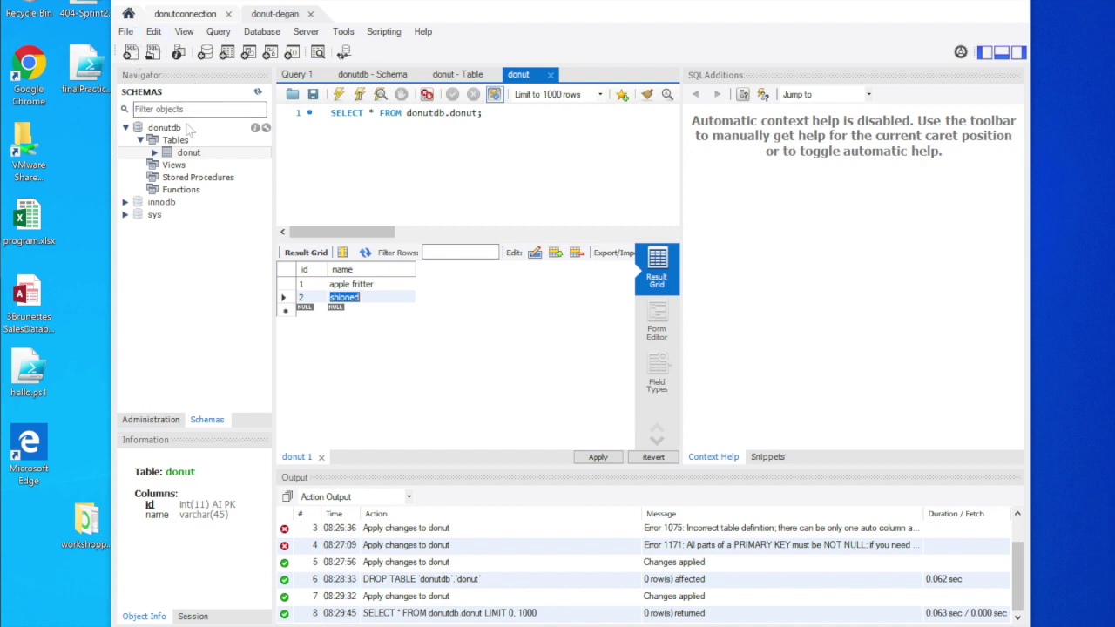
Step: Open another SQL editor for the saved donut-degan connection from the home screen
{"action": "left_click", "coordinate": [129, 14]}
{"action": "left_click", "coordinate": [361, 370]}
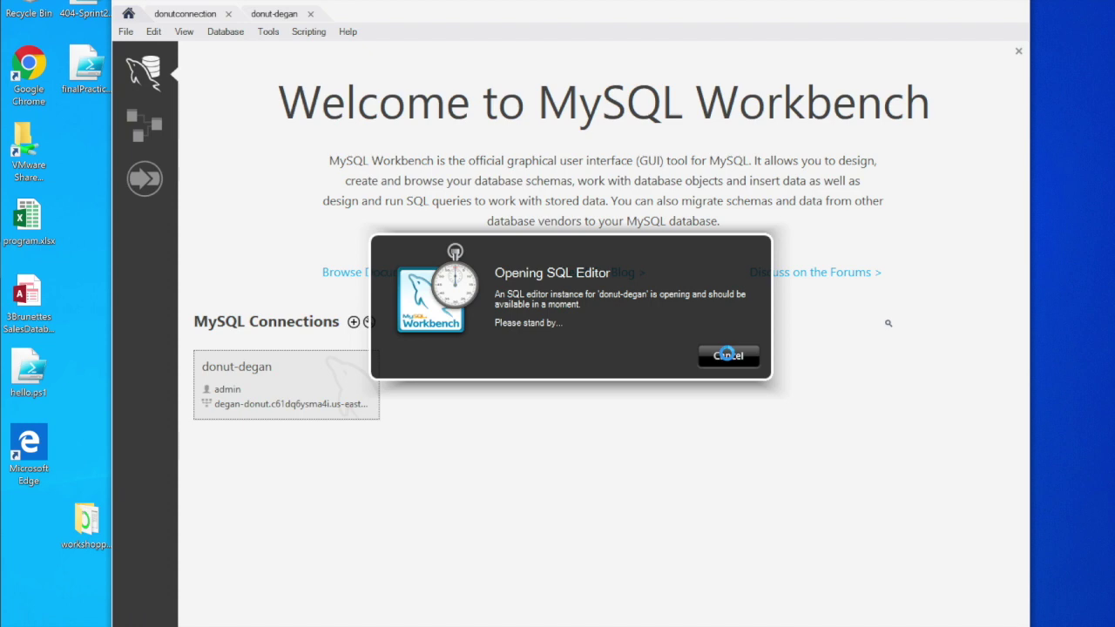
{"action": "left_click", "coordinate": [727, 354]}
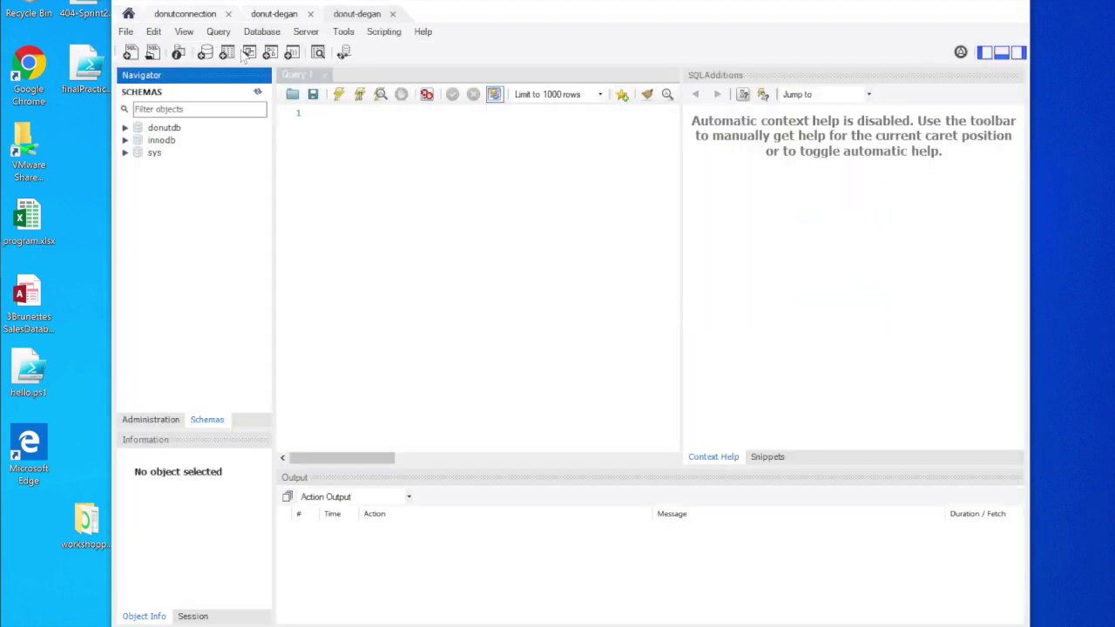
Step: Delete the donut-degan connection from the saved server connections and close the connection manager
{"action": "left_click", "coordinate": [130, 15]}
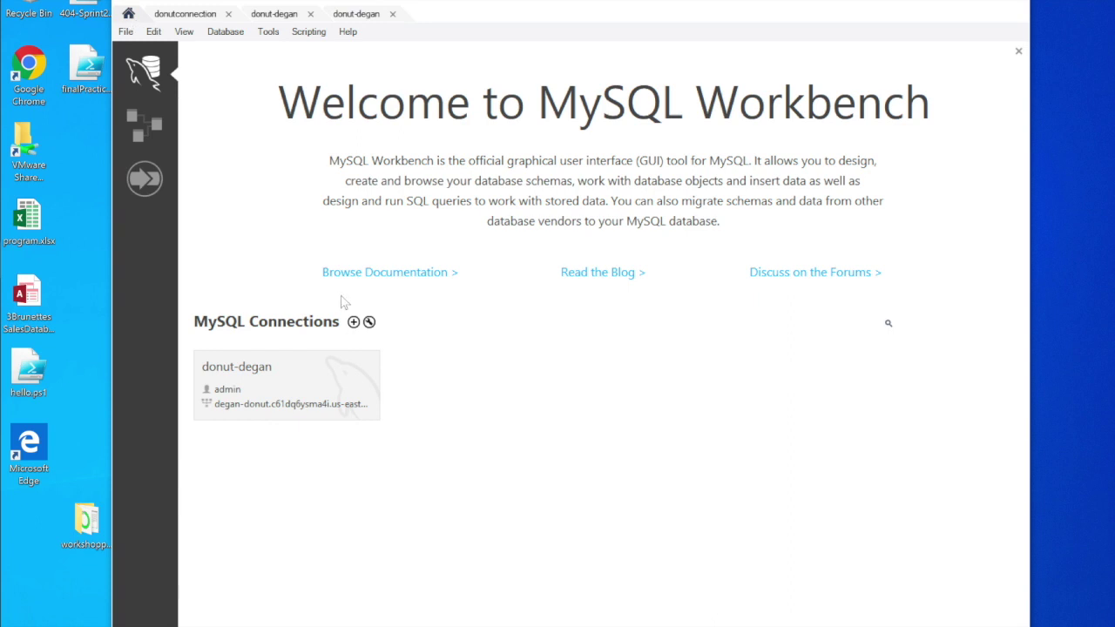
{"action": "left_click", "coordinate": [369, 322]}
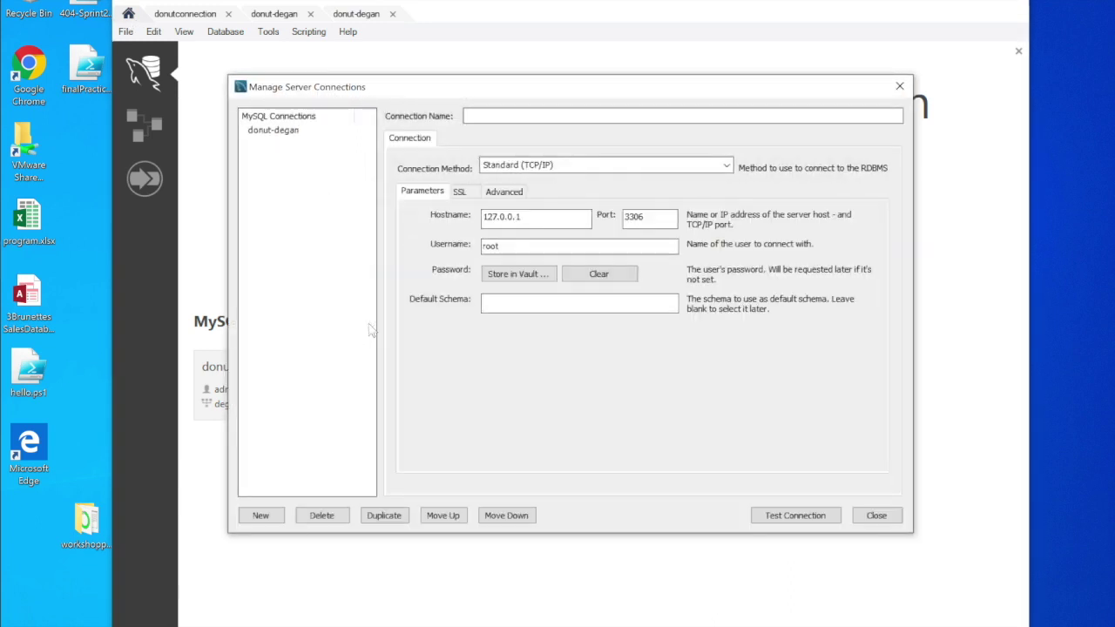
{"action": "left_click", "coordinate": [275, 133]}
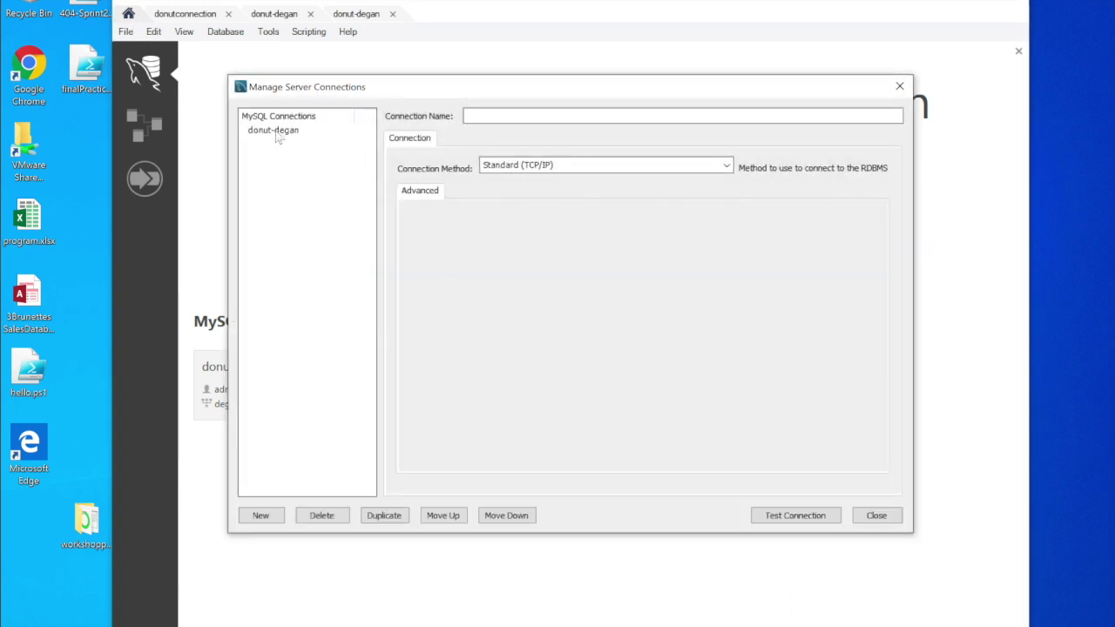
{"action": "left_click", "coordinate": [338, 517]}
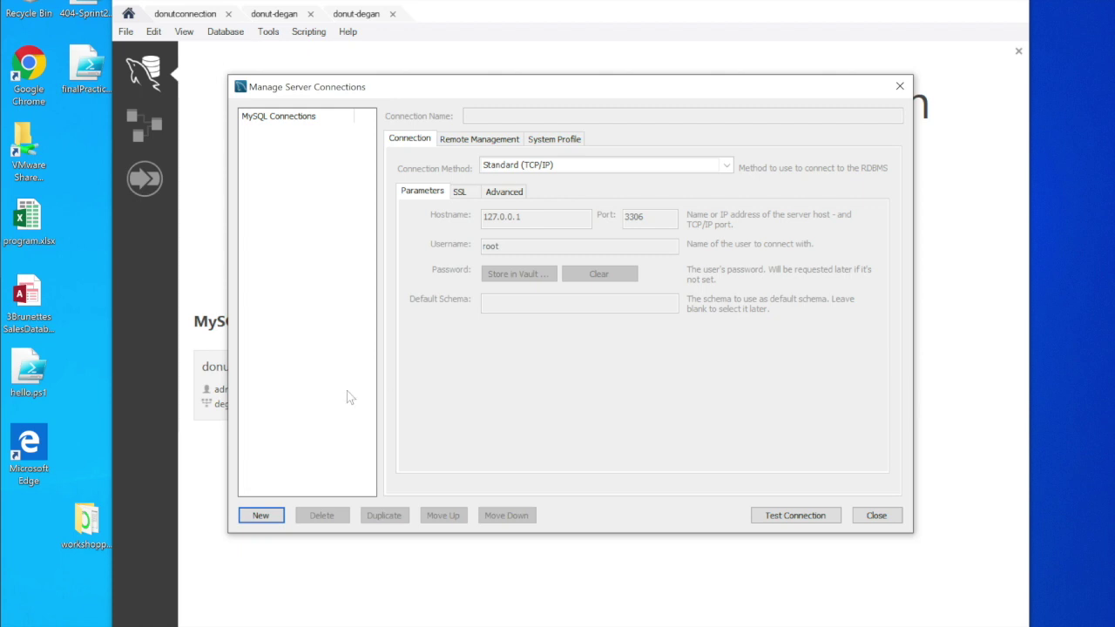
{"action": "left_click", "coordinate": [876, 515]}
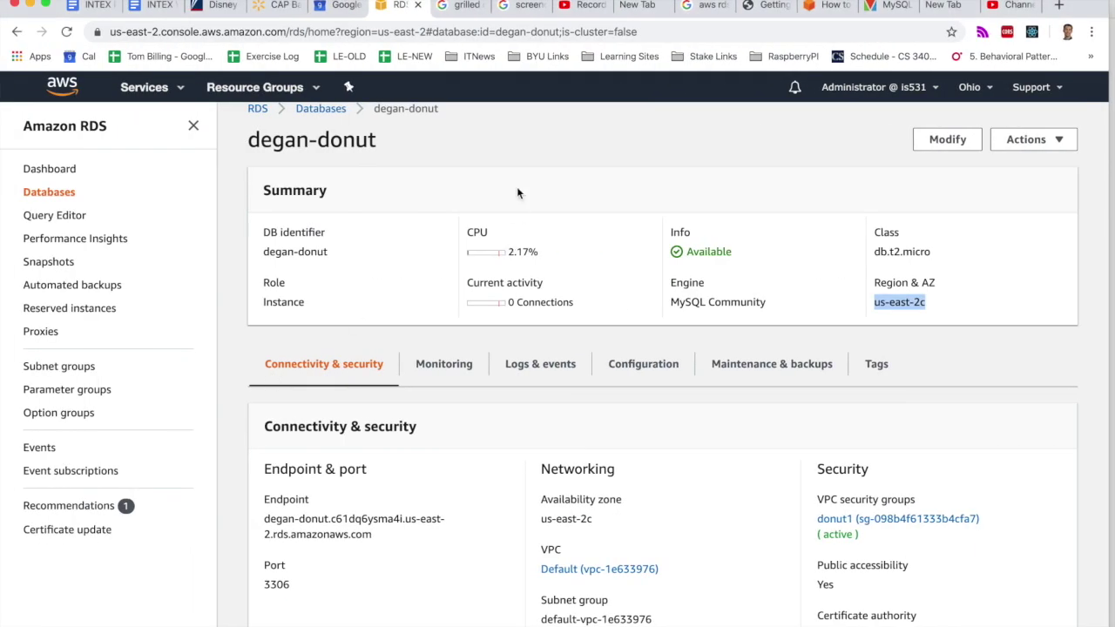
Step: In the AWS RDS console, delete the degan-donut instance without a final snapshot, acknowledging the loss of backups and confirming with "delete me"
{"action": "left_click", "coordinate": [490, 160]}
{"action": "scroll", "coordinate": [479, 159], "scroll_direction": "up", "scroll_amount": 1}
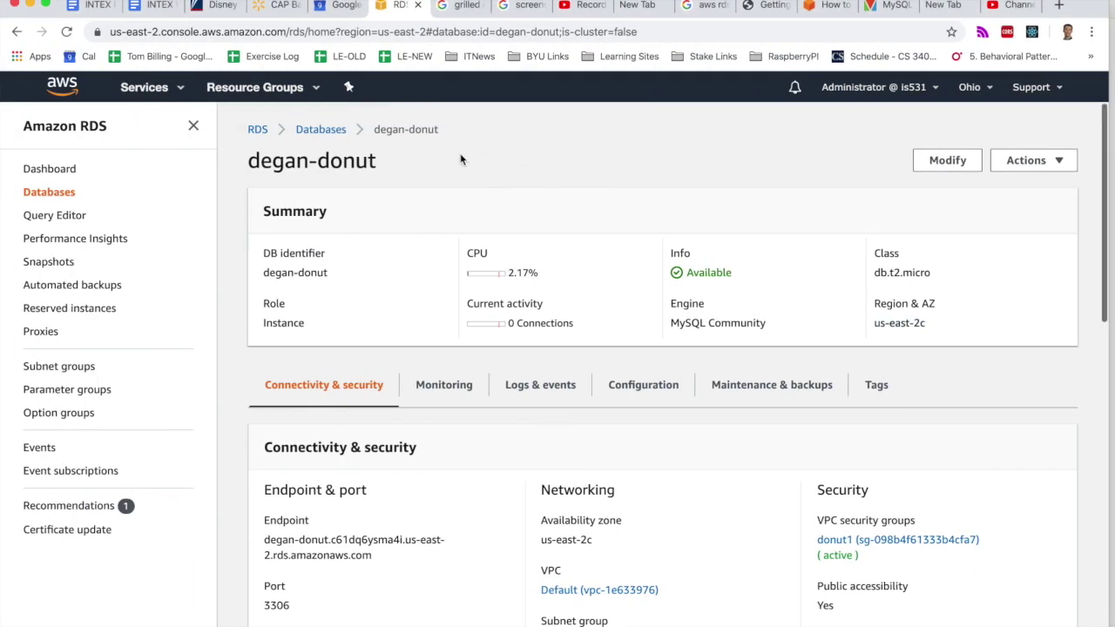
{"action": "left_click", "coordinate": [327, 130]}
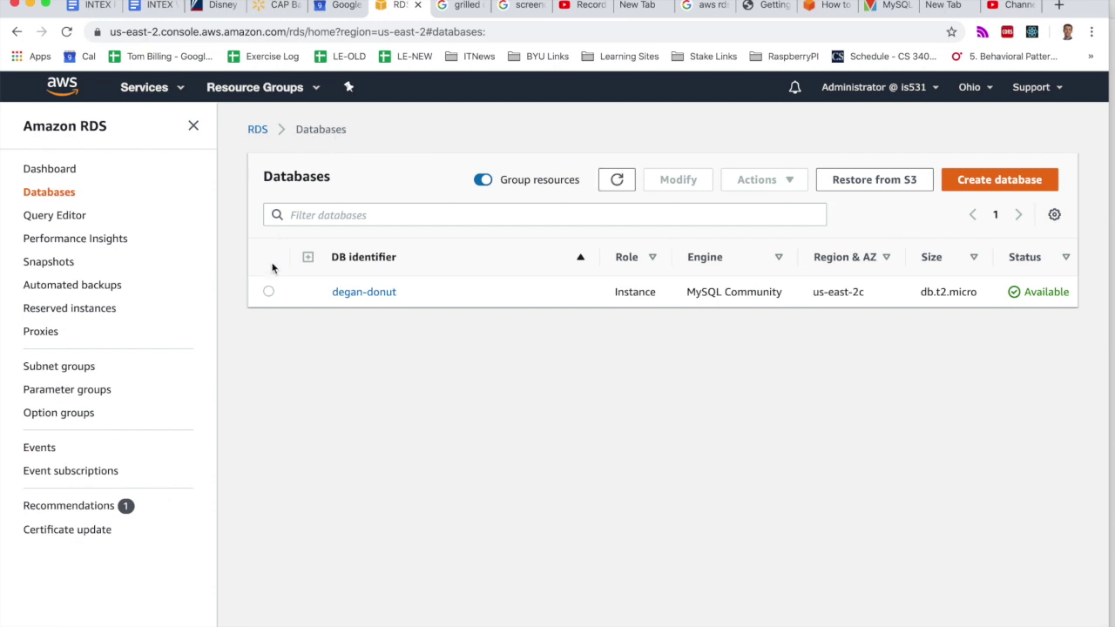
{"action": "left_click", "coordinate": [268, 293]}
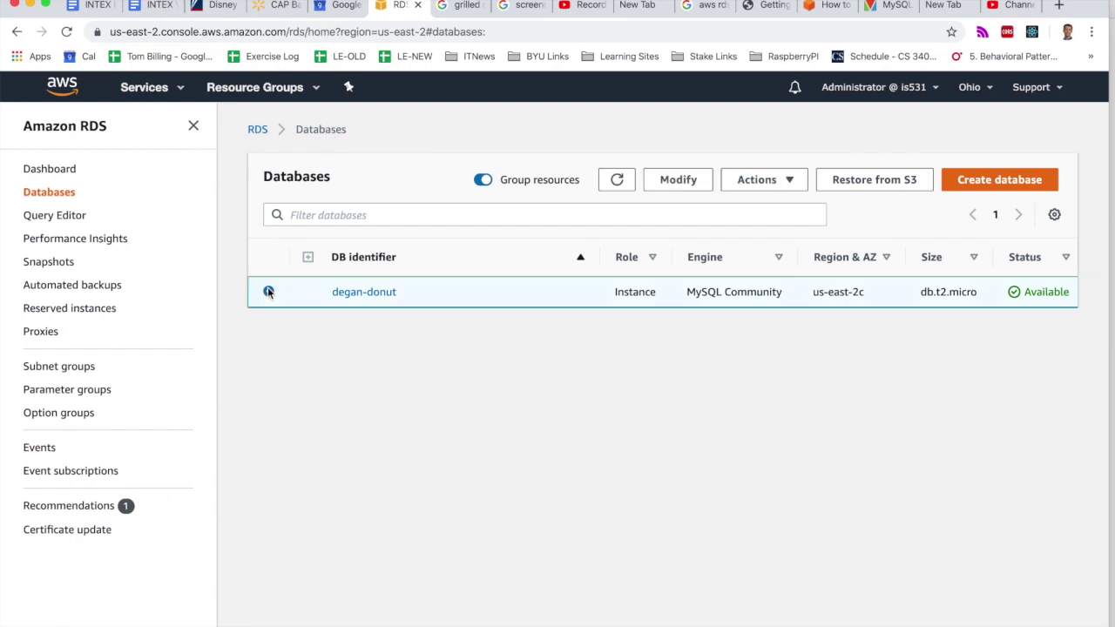
{"action": "left_click", "coordinate": [786, 181]}
{"action": "left_click", "coordinate": [759, 252]}
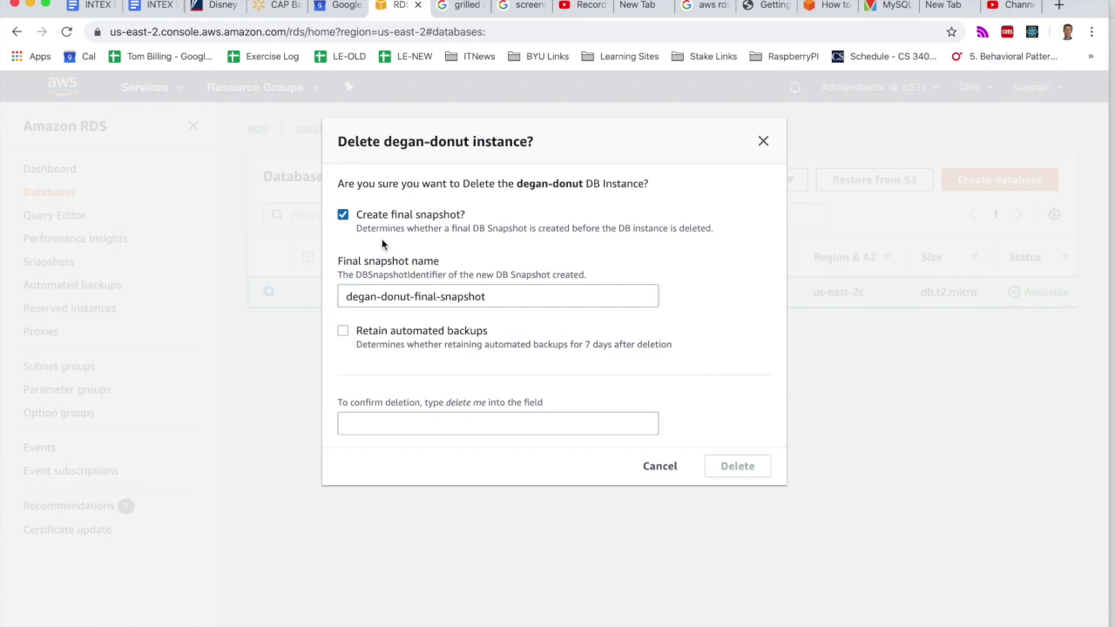
{"action": "left_click", "coordinate": [342, 216]}
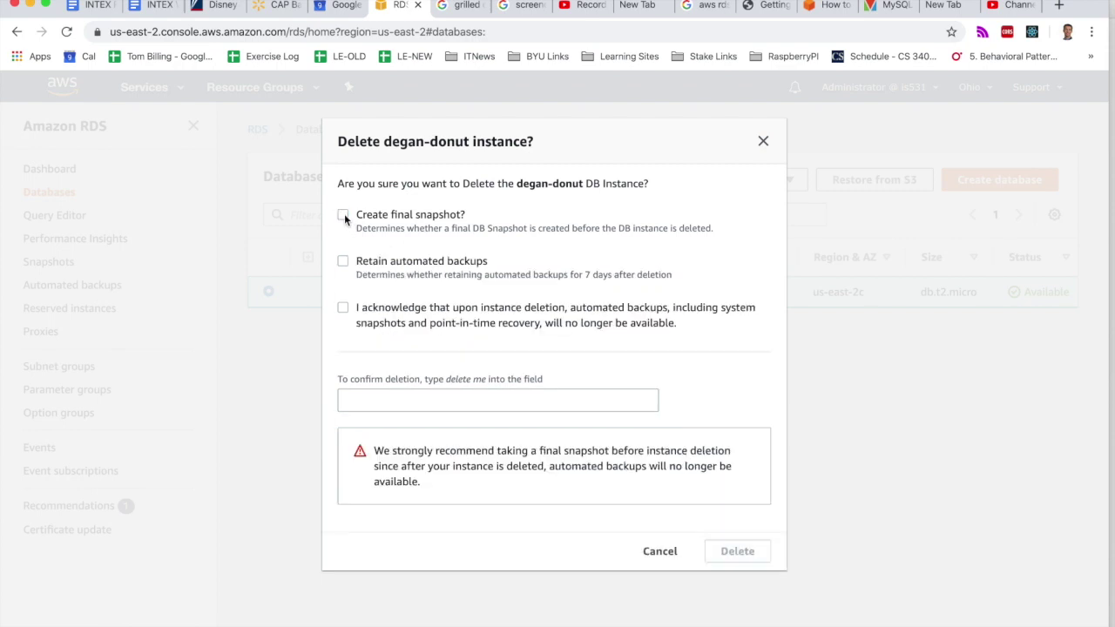
{"action": "left_click", "coordinate": [410, 397]}
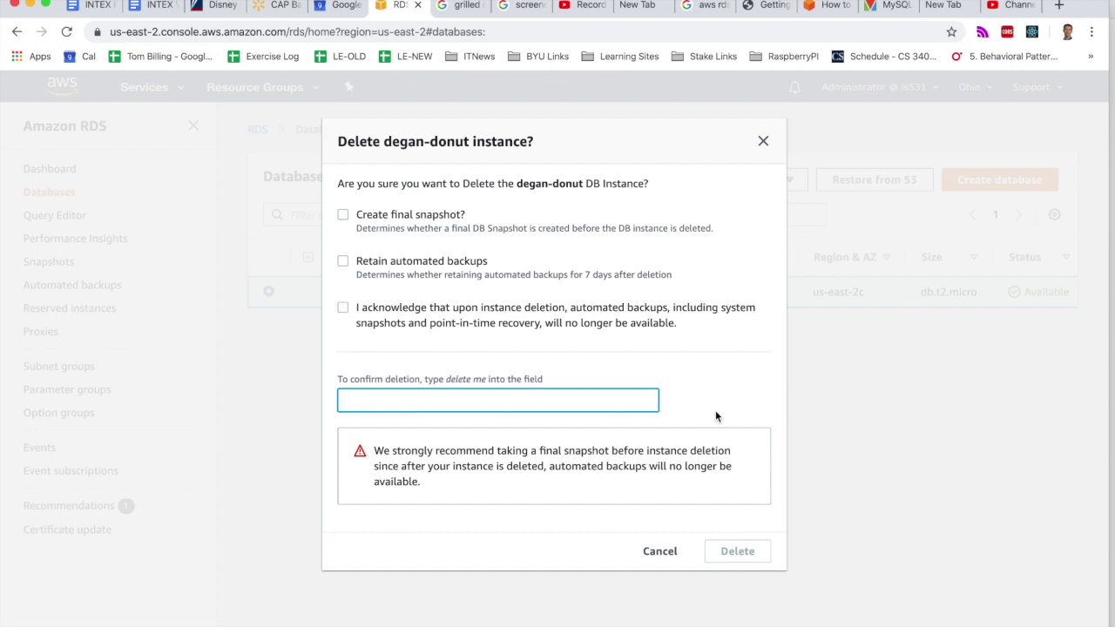
{"action": "left_click", "coordinate": [342, 307]}
{"action": "left_click", "coordinate": [382, 397]}
{"action": "type", "text": "delete me"}
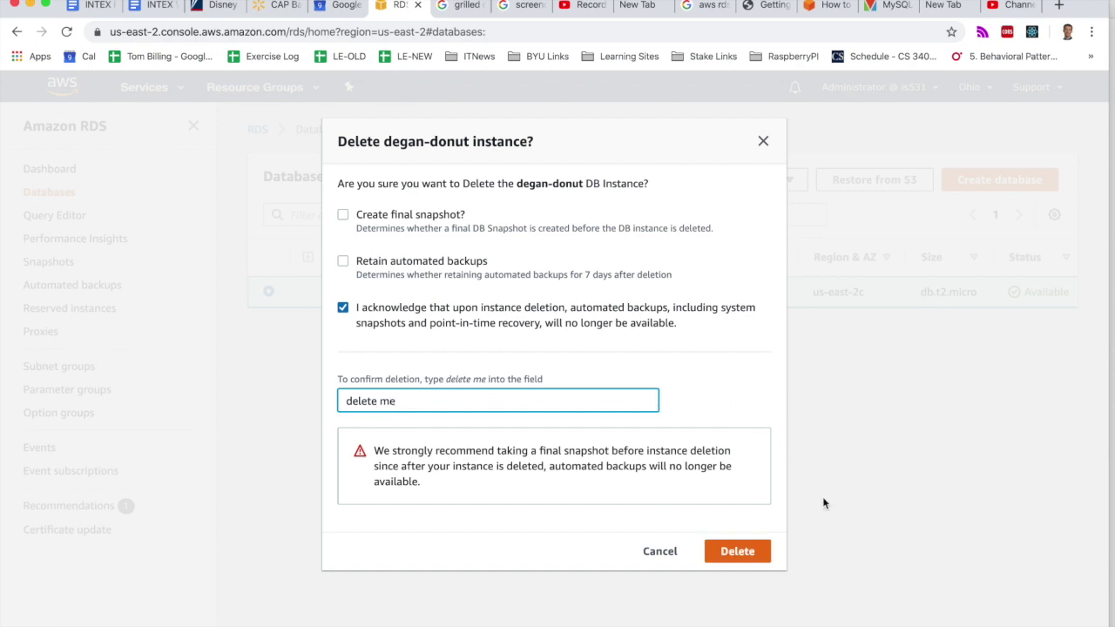
{"action": "left_click", "coordinate": [738, 551]}
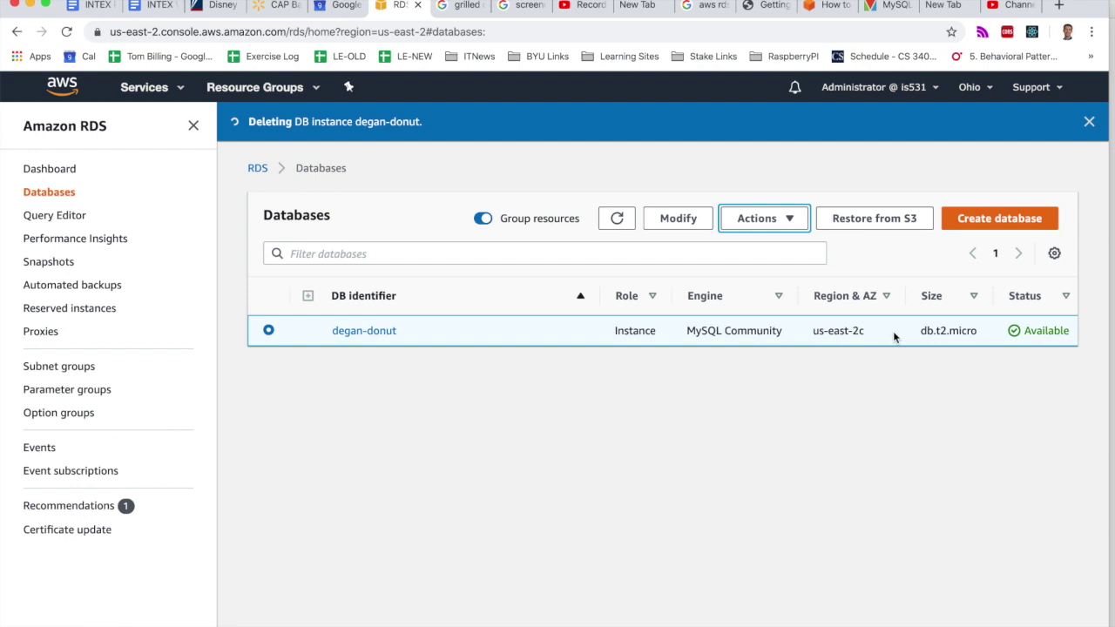
Step: Check the degan-donut instance's deletion status, then delete the manual snapshot donut-1-final-snapshot
{"action": "scroll", "coordinate": [871, 321], "scroll_direction": "right", "scroll_amount": 2}
{"action": "scroll", "coordinate": [851, 316], "scroll_direction": "right", "scroll_amount": 4}
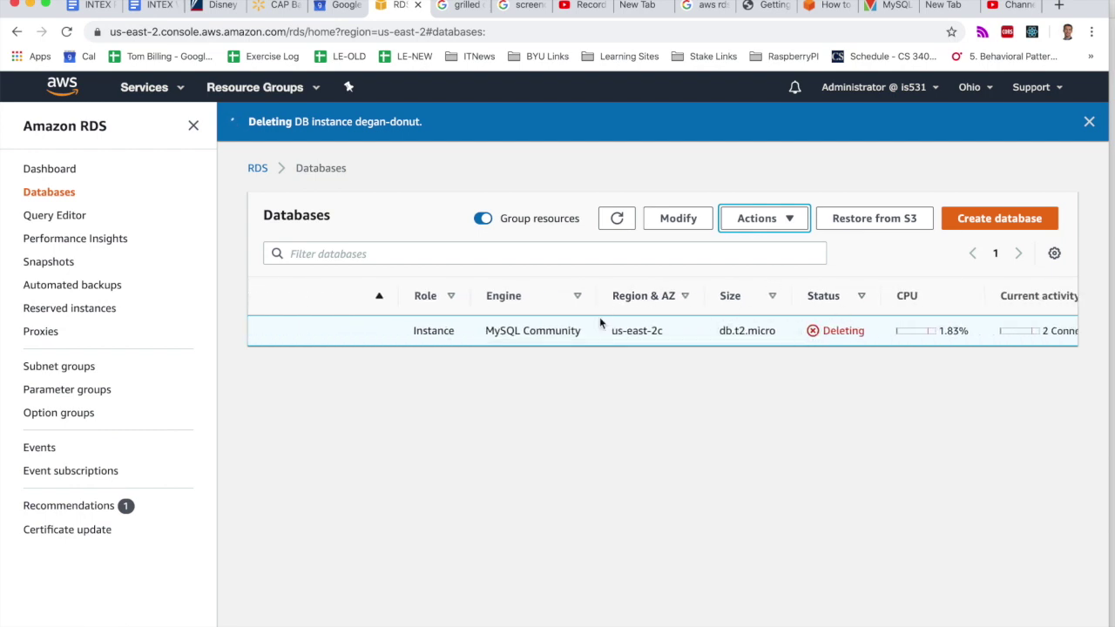
{"action": "scroll", "coordinate": [485, 321], "scroll_direction": "left", "scroll_amount": 2}
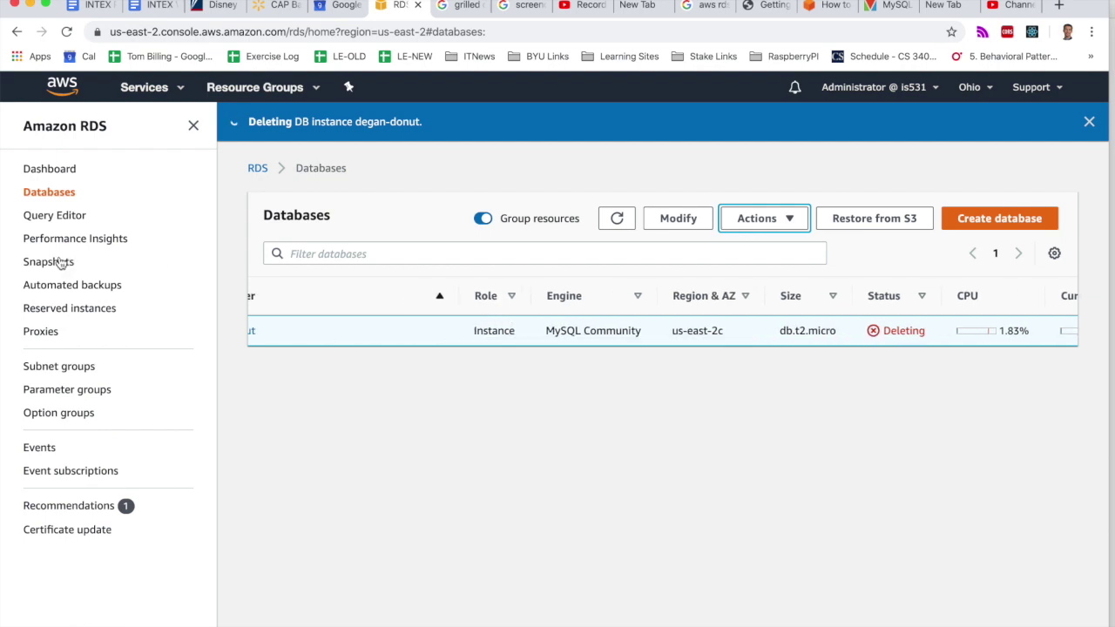
{"action": "left_click", "coordinate": [54, 263]}
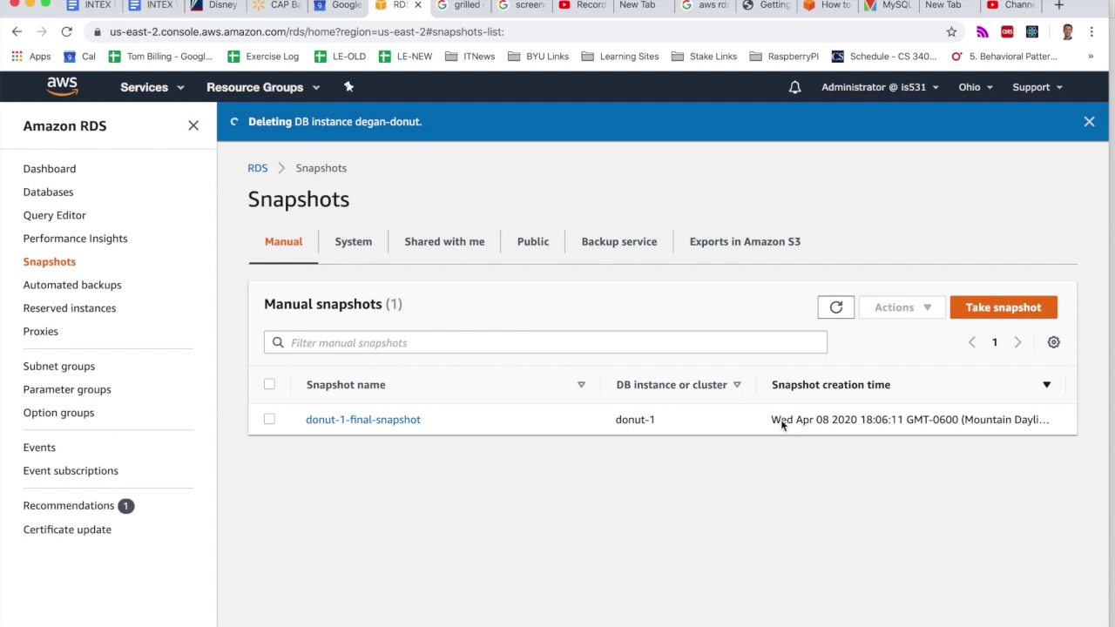
{"action": "left_click", "coordinate": [269, 421]}
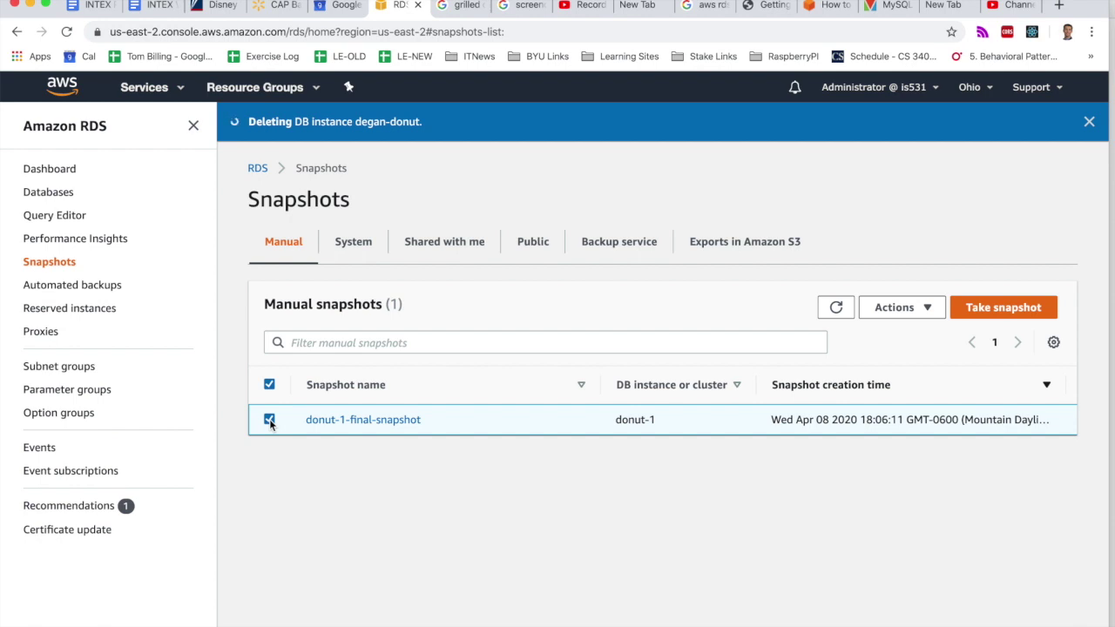
{"action": "left_click", "coordinate": [897, 307]}
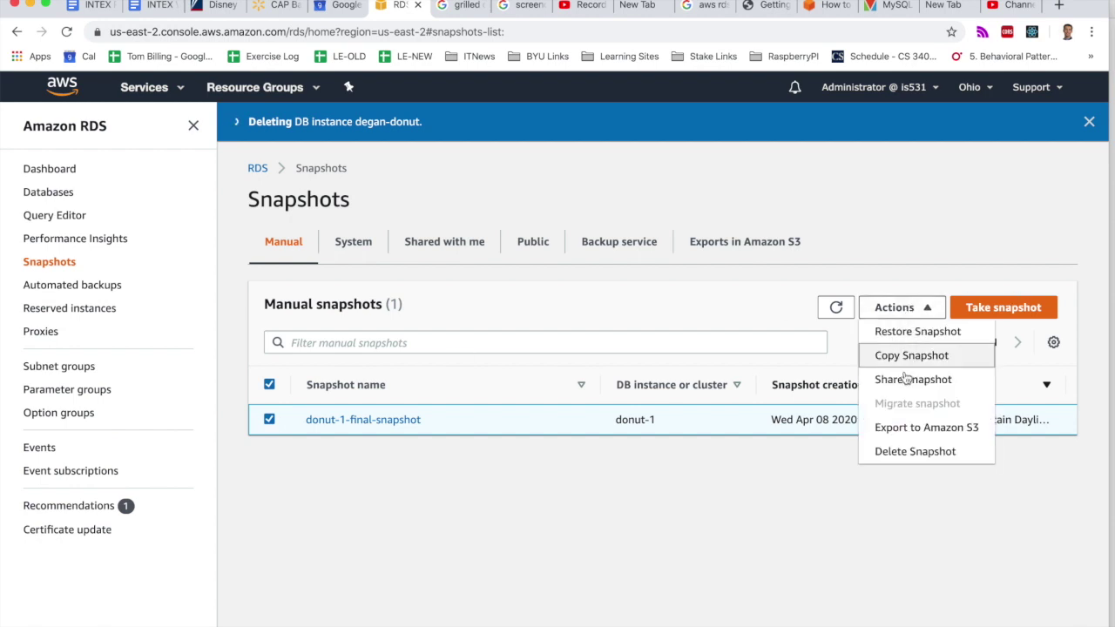
{"action": "left_click", "coordinate": [894, 450]}
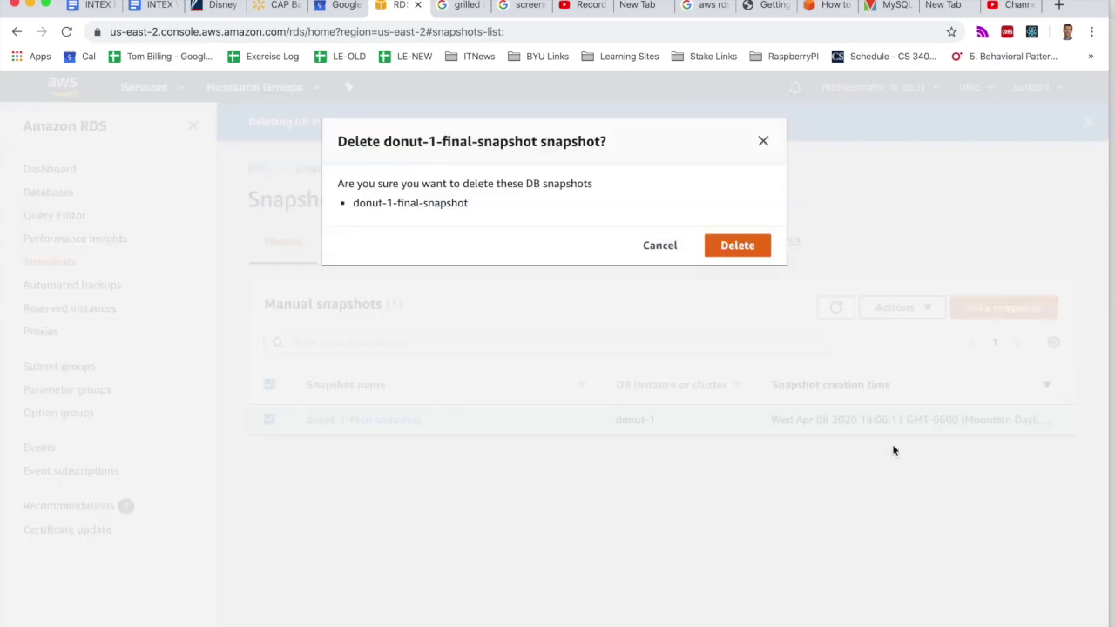
{"action": "left_click", "coordinate": [737, 245]}
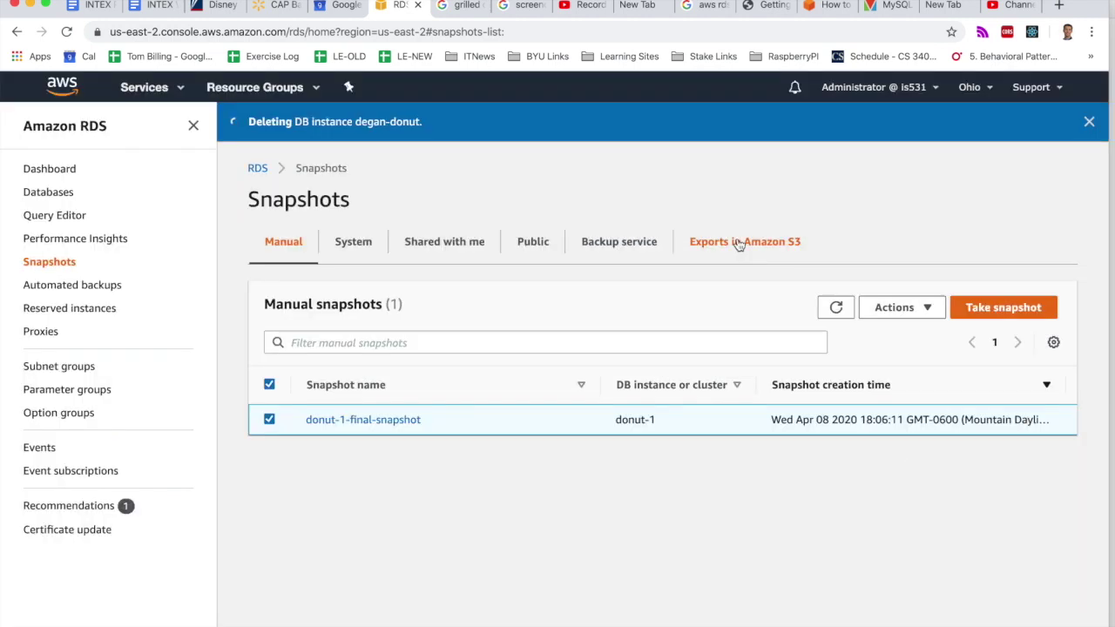
{"action": "scroll", "coordinate": [721, 424], "scroll_direction": "right", "scroll_amount": 5}
{"action": "scroll", "coordinate": [721, 424], "scroll_direction": "right", "scroll_amount": 5}
{"action": "scroll", "coordinate": [719, 417], "scroll_direction": "left", "scroll_amount": 8}
{"action": "scroll", "coordinate": [720, 418], "scroll_direction": "left", "scroll_amount": 1}
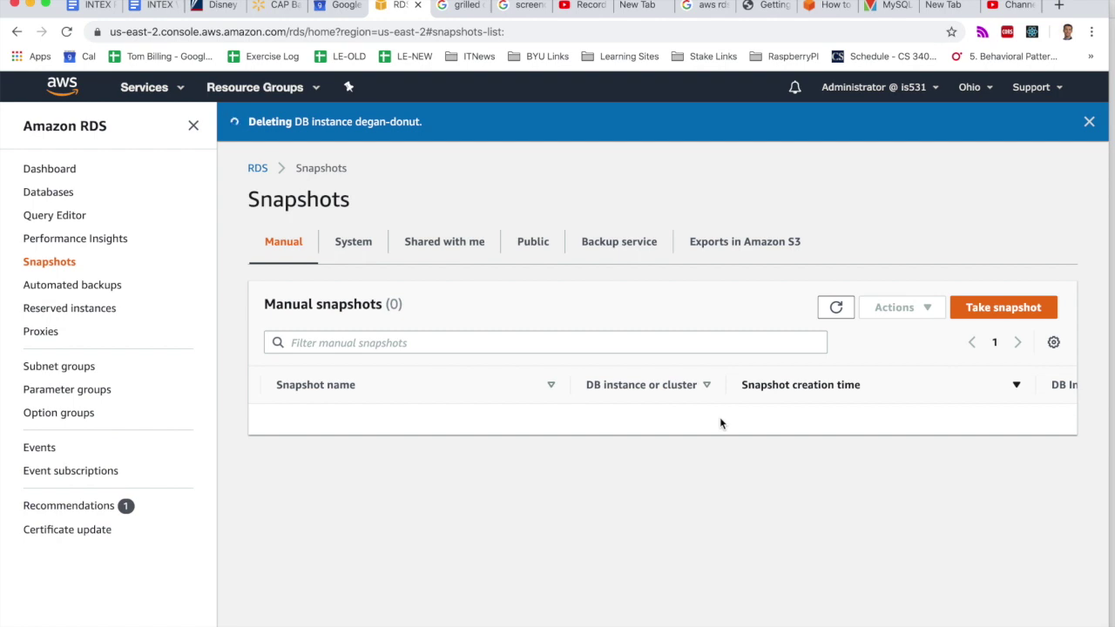
Step: Return to the database list and open the degan-donut instance's details to check its deletion status
{"action": "left_click", "coordinate": [60, 192]}
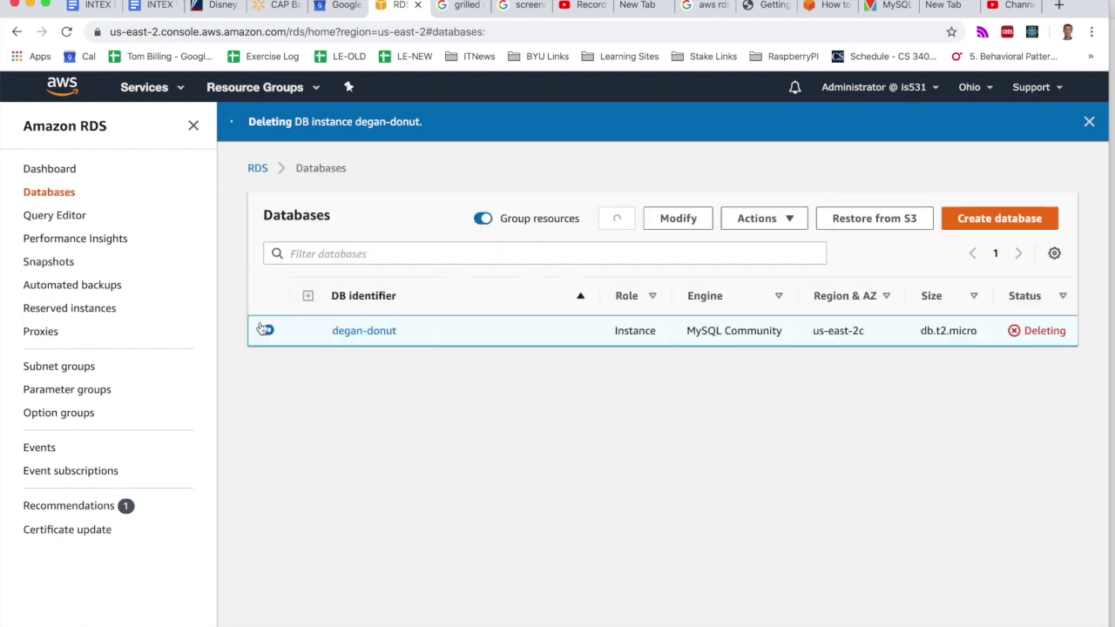
{"action": "left_click", "coordinate": [366, 334]}
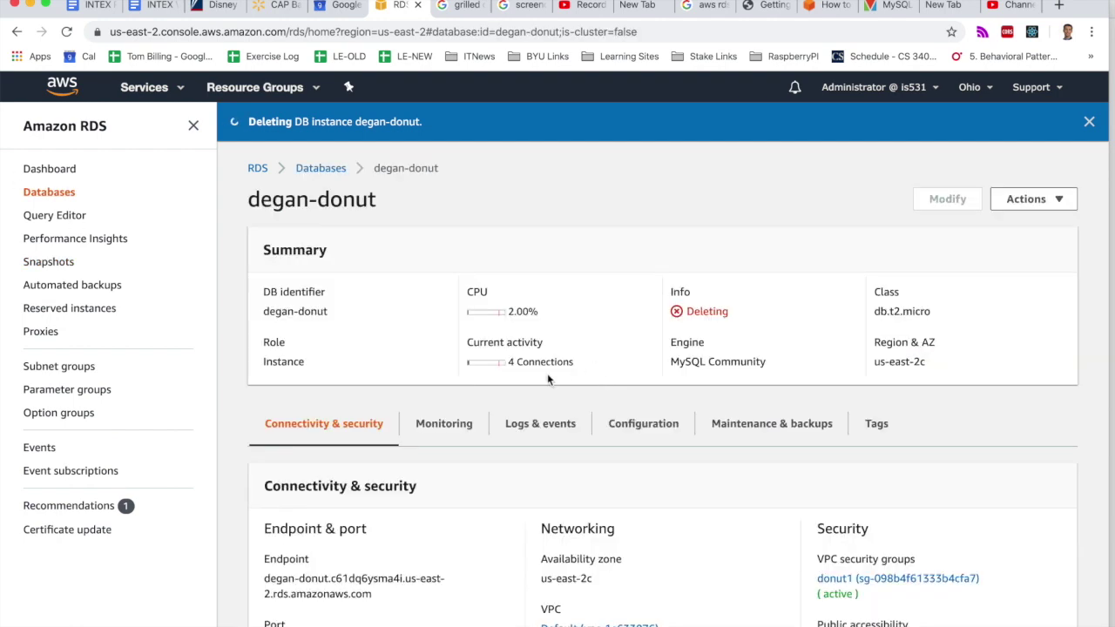